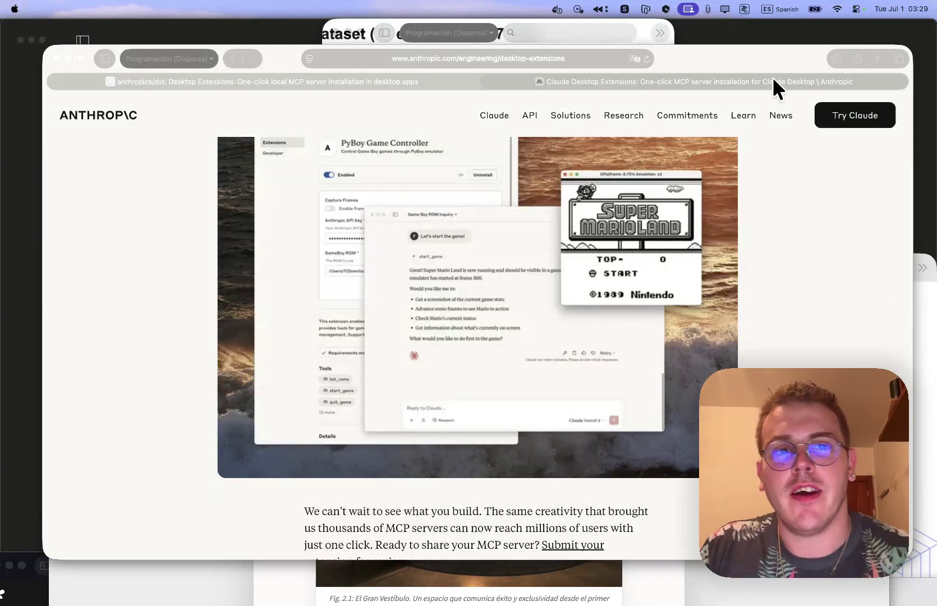
Scroll the Desktop Extensions article down to Getting started and its npm dxt install commands
scroll(586, 216, up, 3)
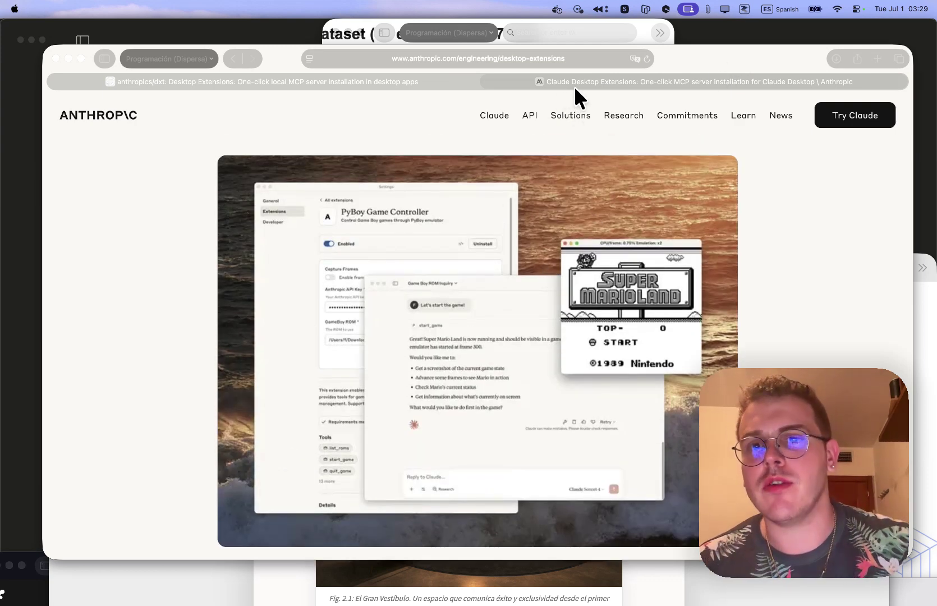
scroll(621, 200, down, 2)
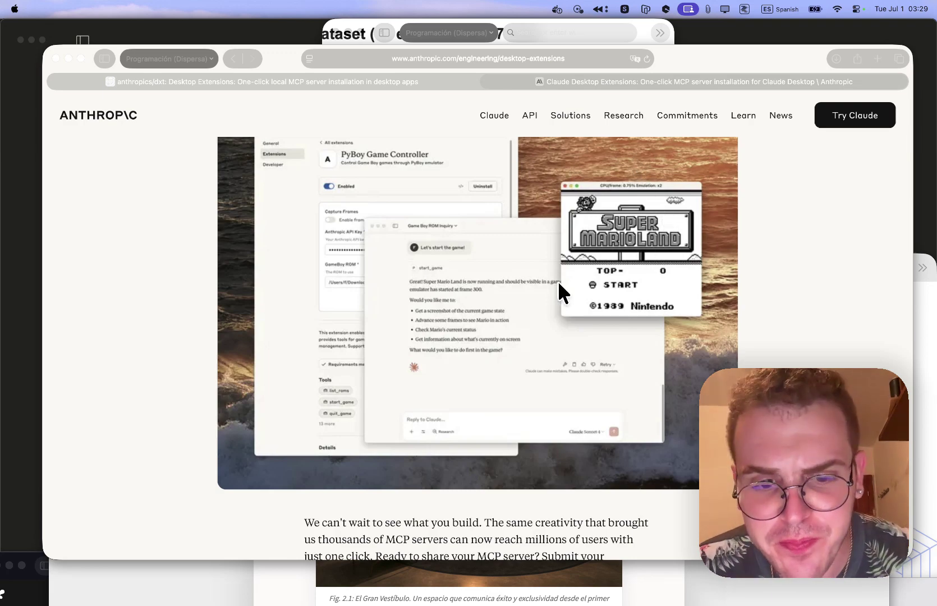
scroll(561, 272, down, 15)
scroll(558, 322, up, 18)
scroll(553, 319, up, 20)
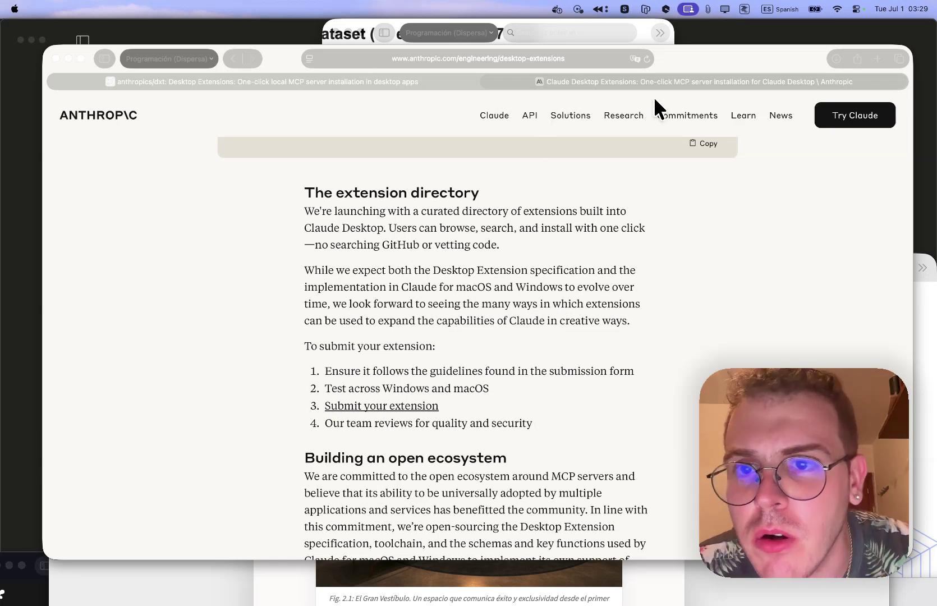
scroll(462, 245, down, 6)
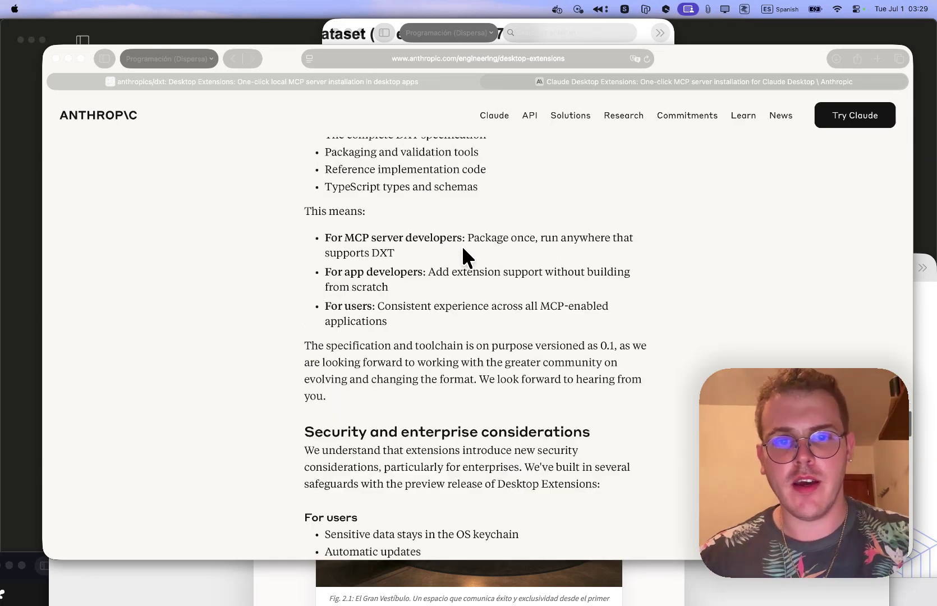
click(280, 70)
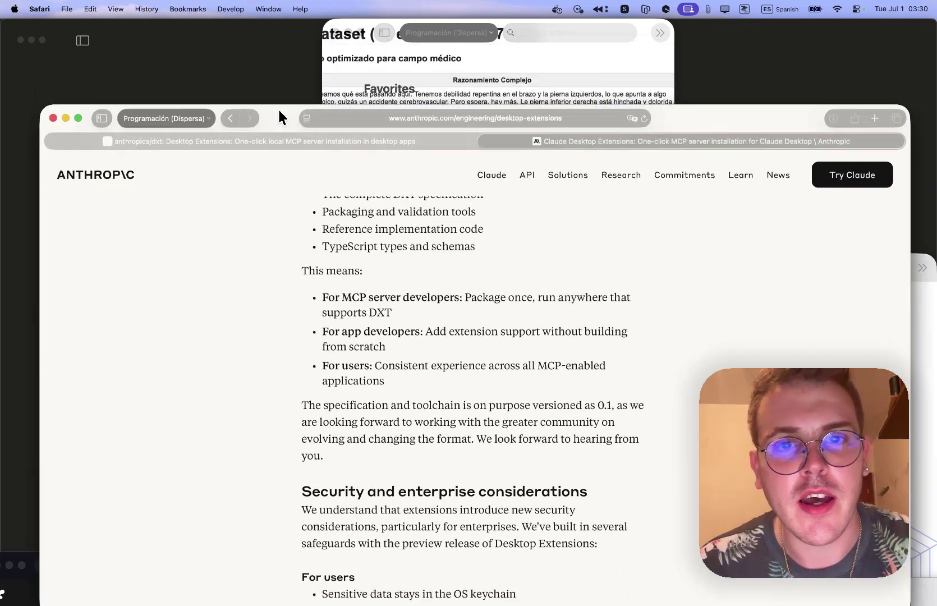
scroll(463, 230, down, 8)
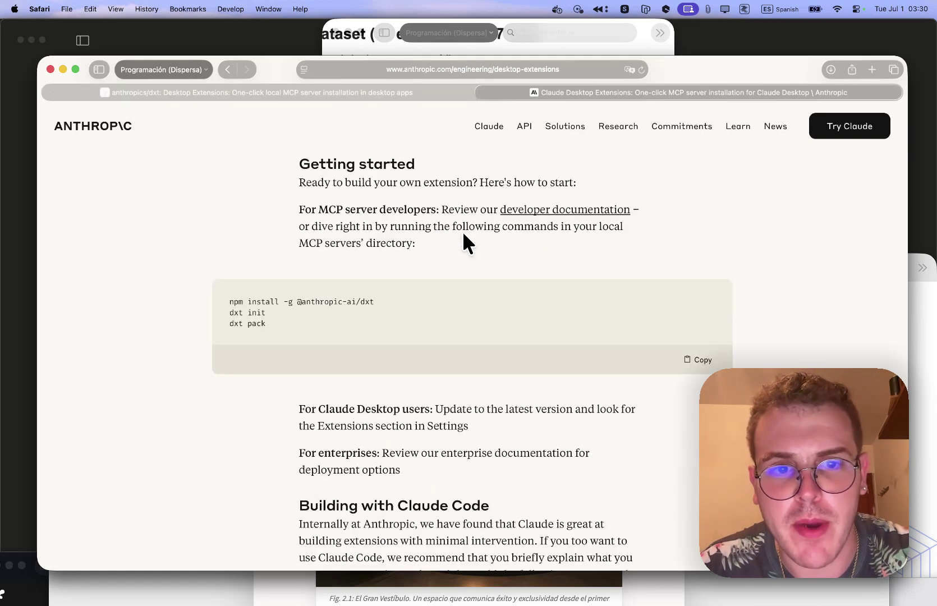
Switch to the anthropics/dxt tab and scroll the README to 'Prompt Template for AI Tools'
click(377, 92)
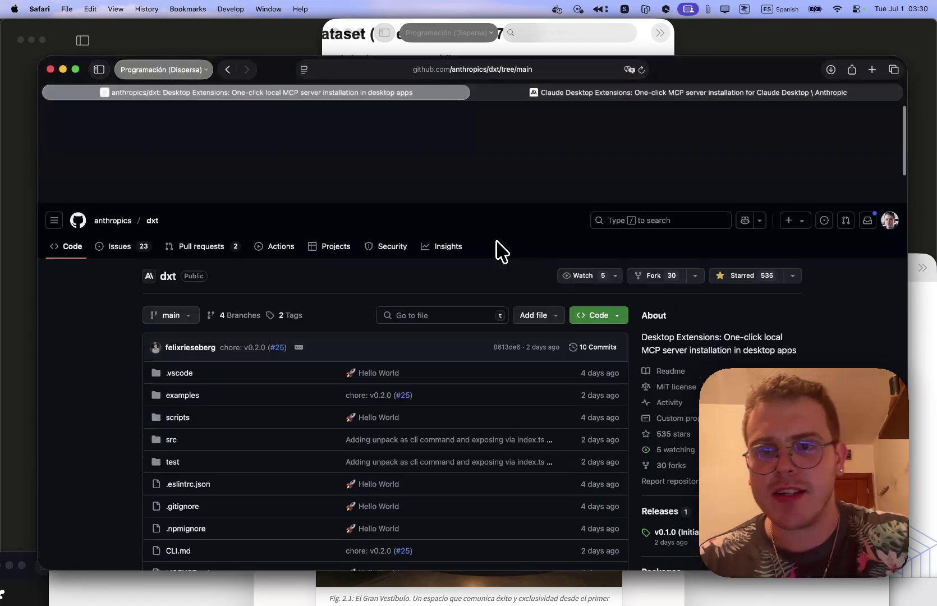
scroll(578, 255, down, 1)
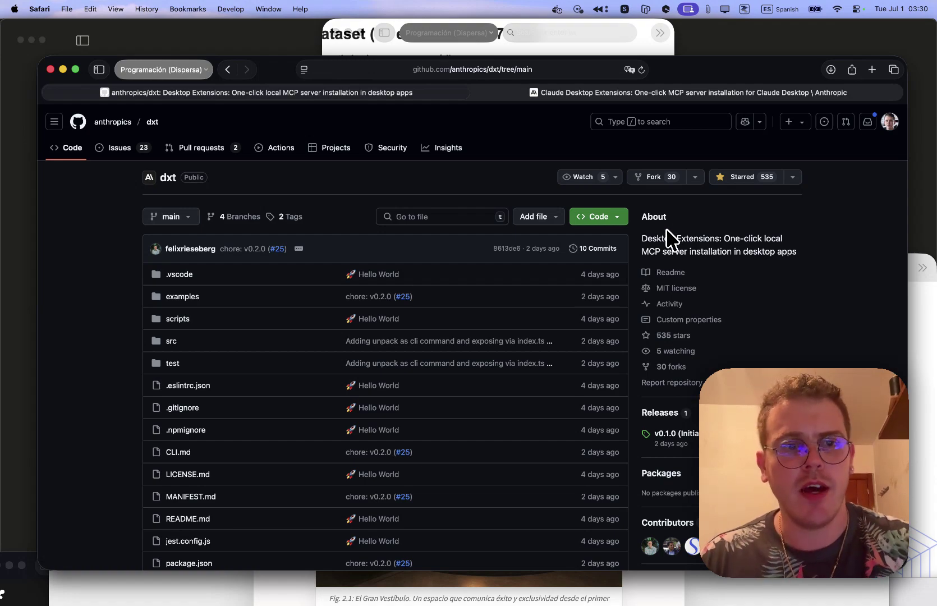
scroll(638, 272, down, 2)
scroll(638, 278, down, 15)
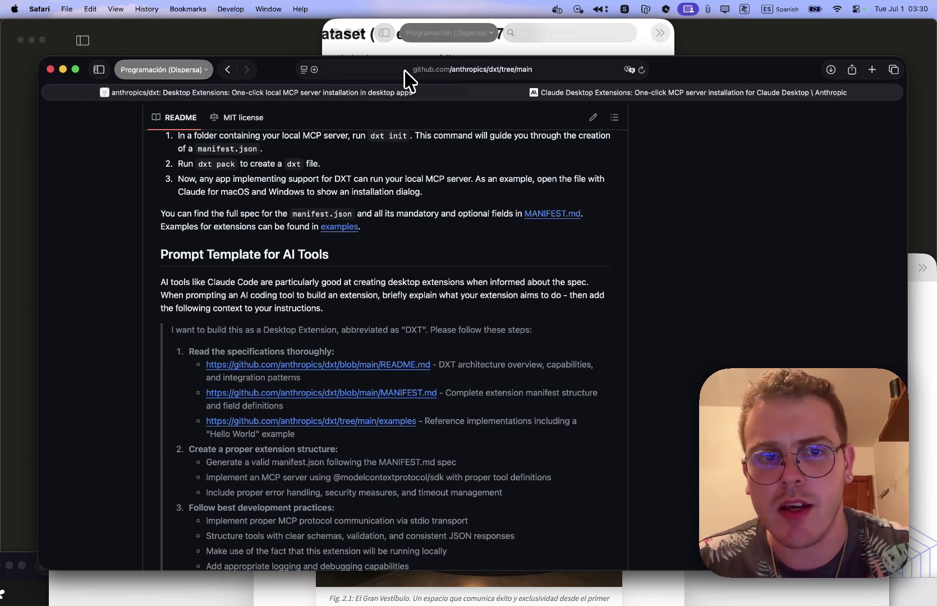
Review the MCP servers in Claude's Developer settings and reveal claude_desktop_config.json in Finder
click(292, 45)
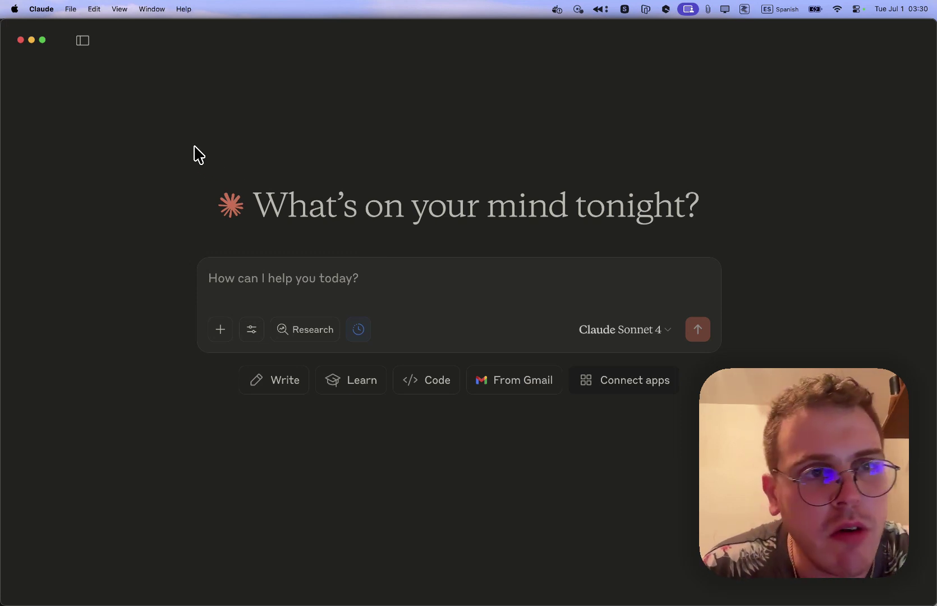
click(49, 8)
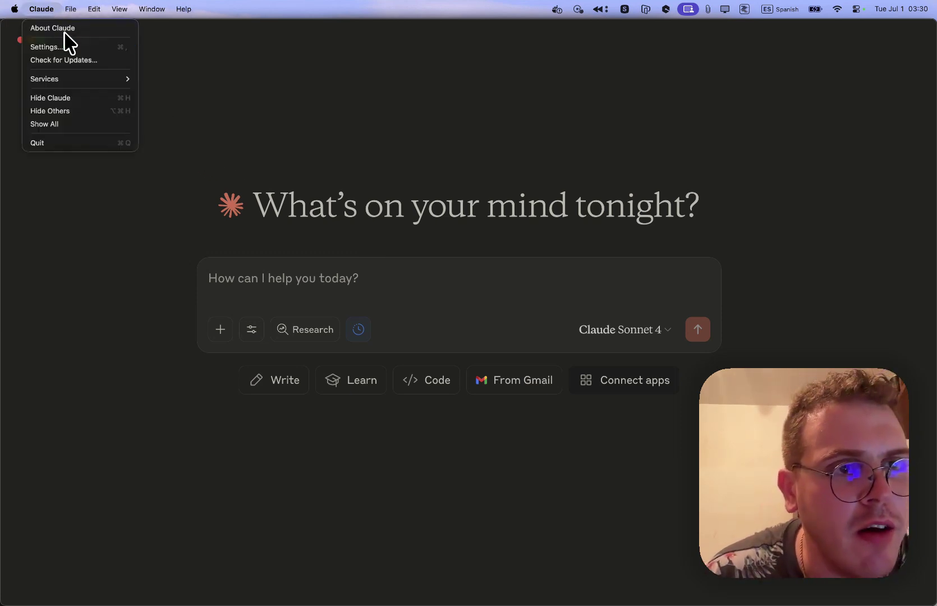
click(79, 45)
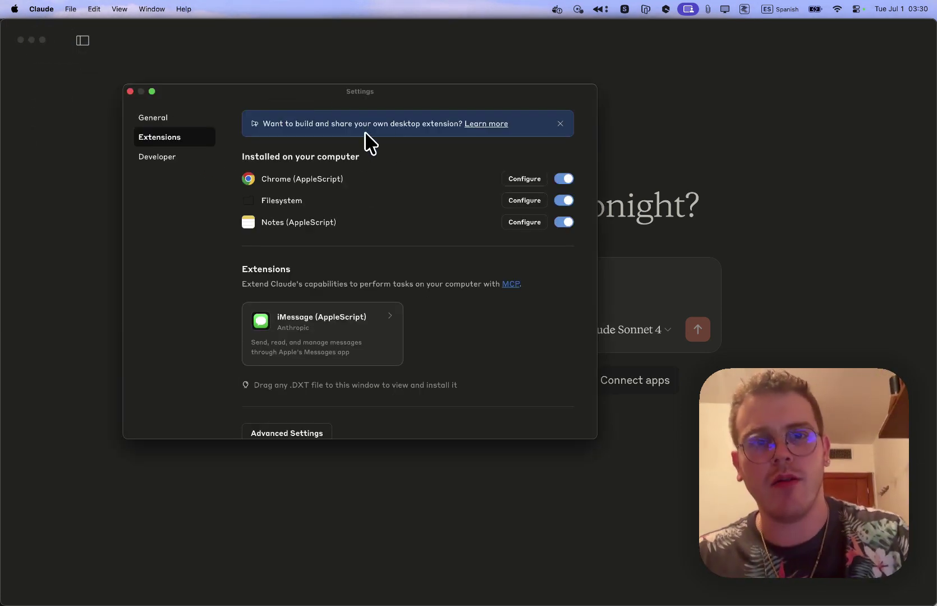
click(190, 156)
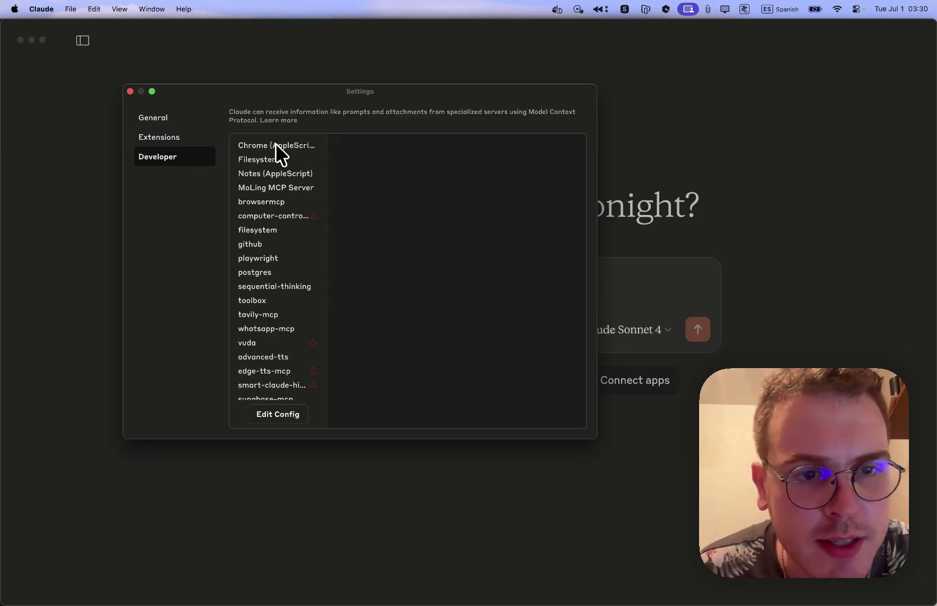
scroll(304, 247, down, 5)
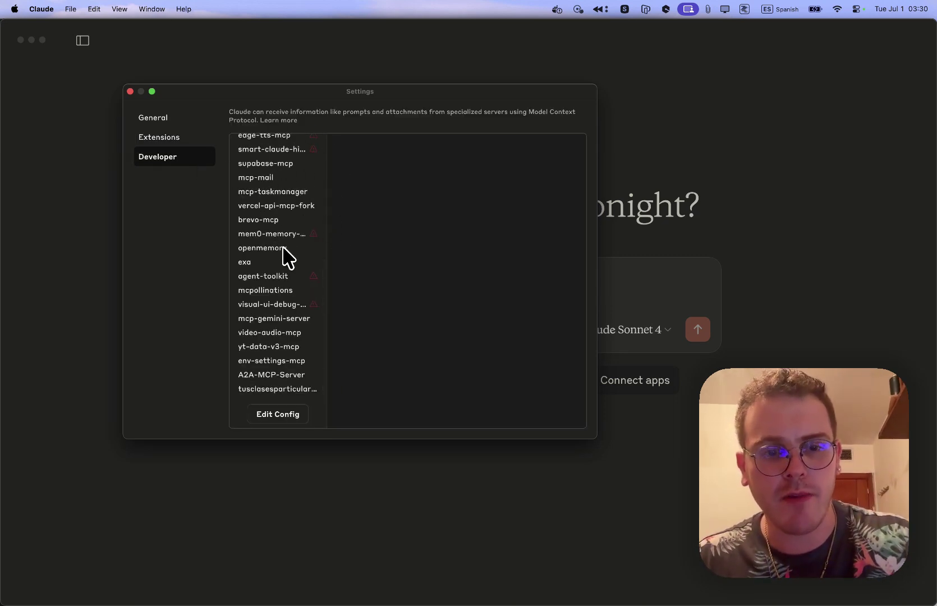
click(286, 414)
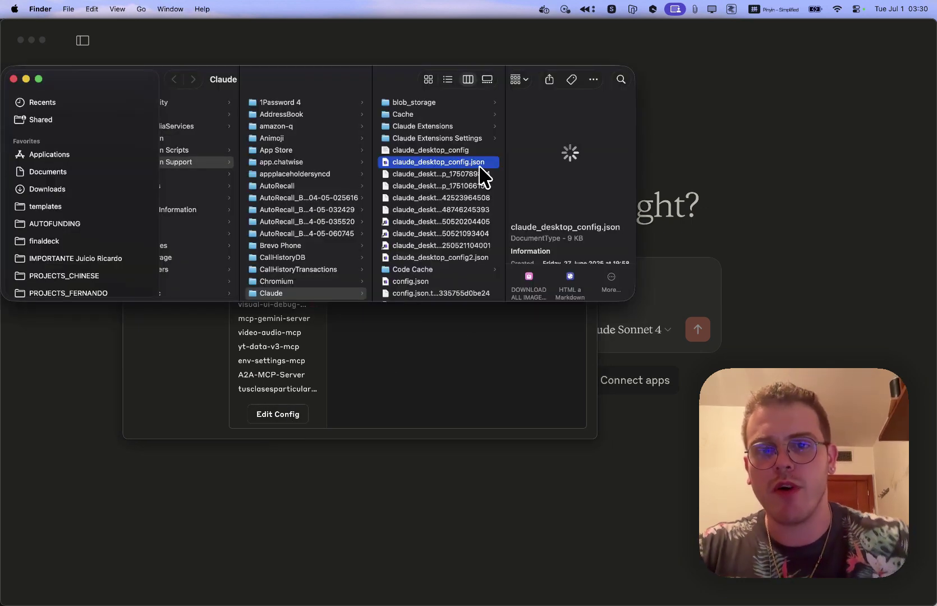
Try to Quick Look claude_desktop_config.json, closing each preview while it is still loading
key(space)
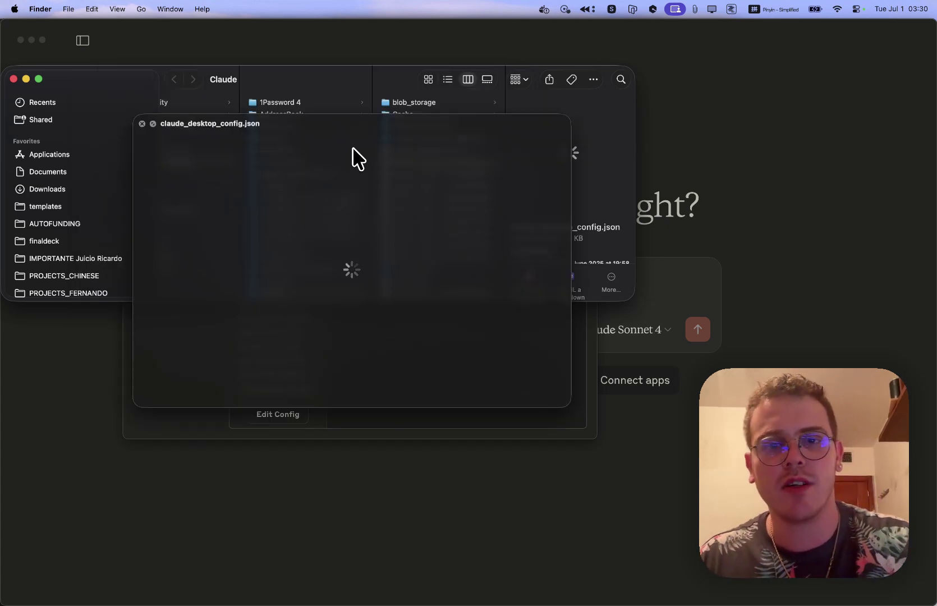
key(space)
click(451, 164)
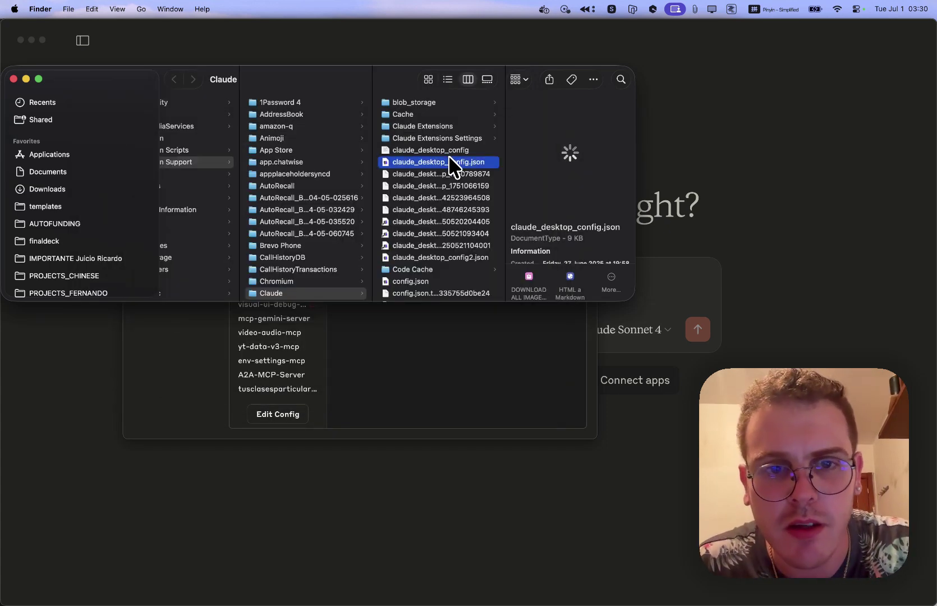
key(space)
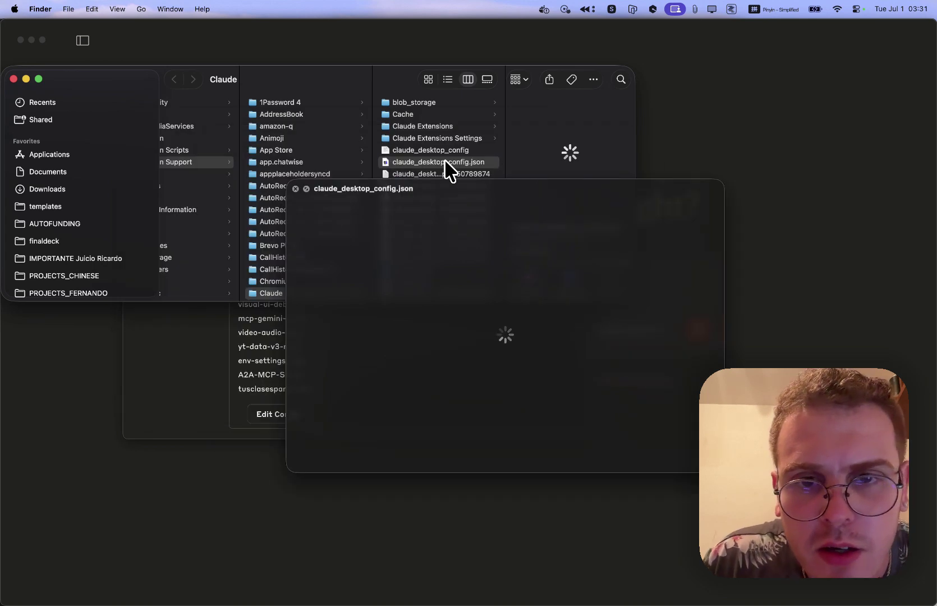
click(454, 163)
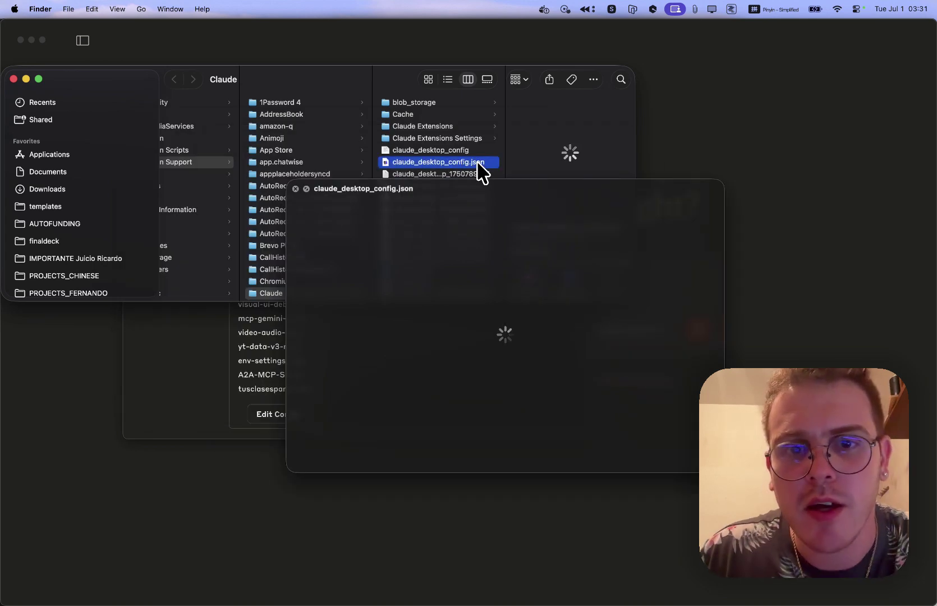
click(471, 150)
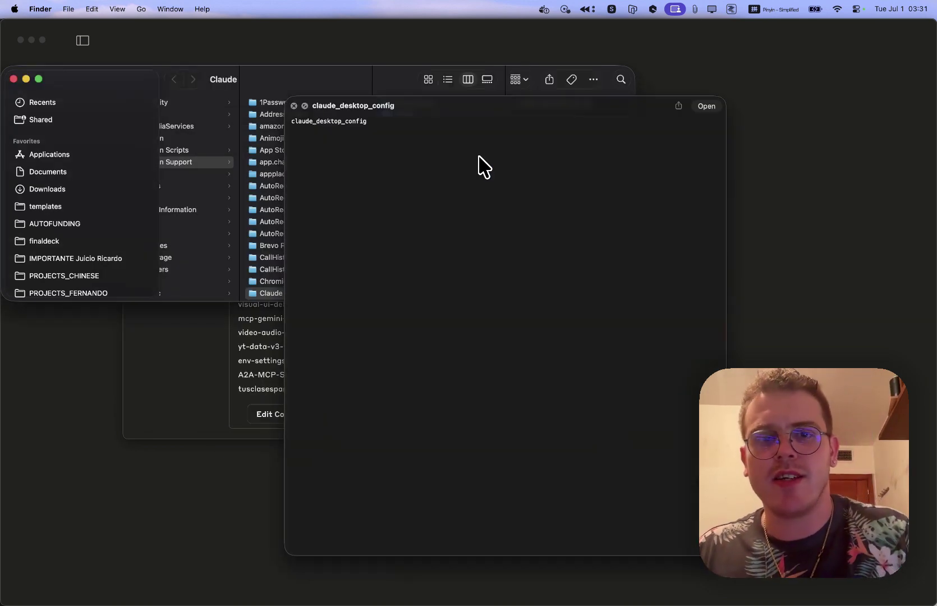
key(Down)
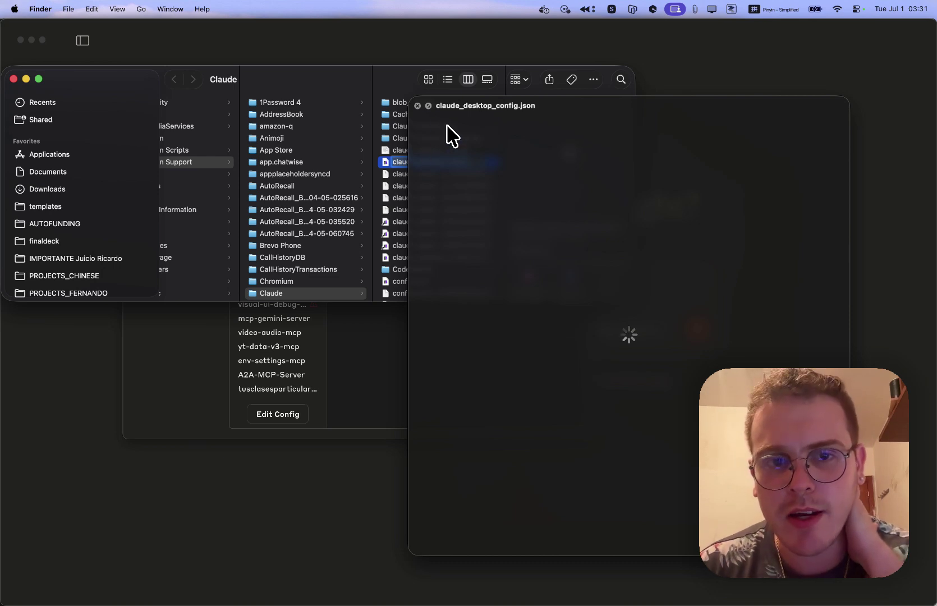
click(418, 106)
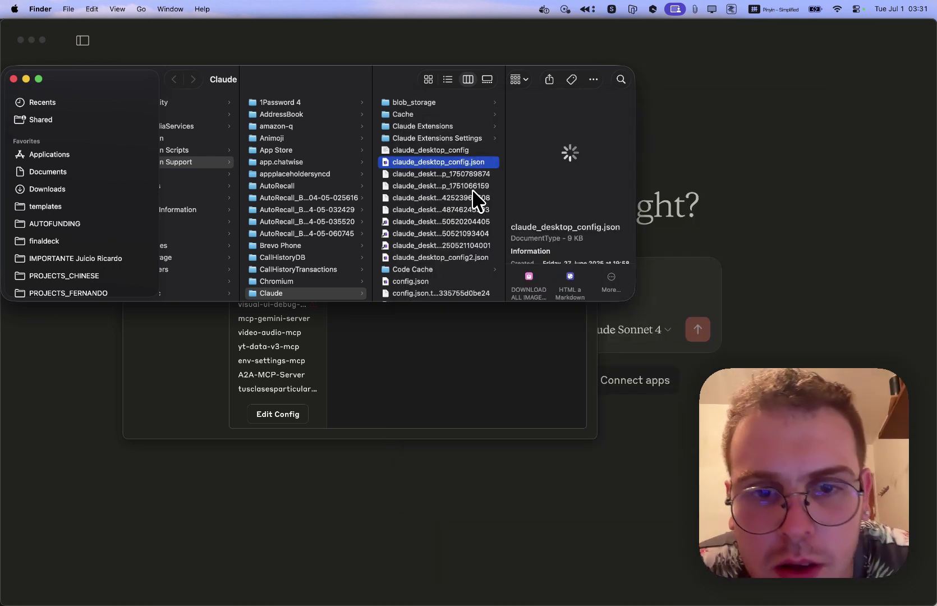
Quick Look claude_desktop_config2.json and scroll its mcpServers entries (github, playwright, postgres)
click(465, 257)
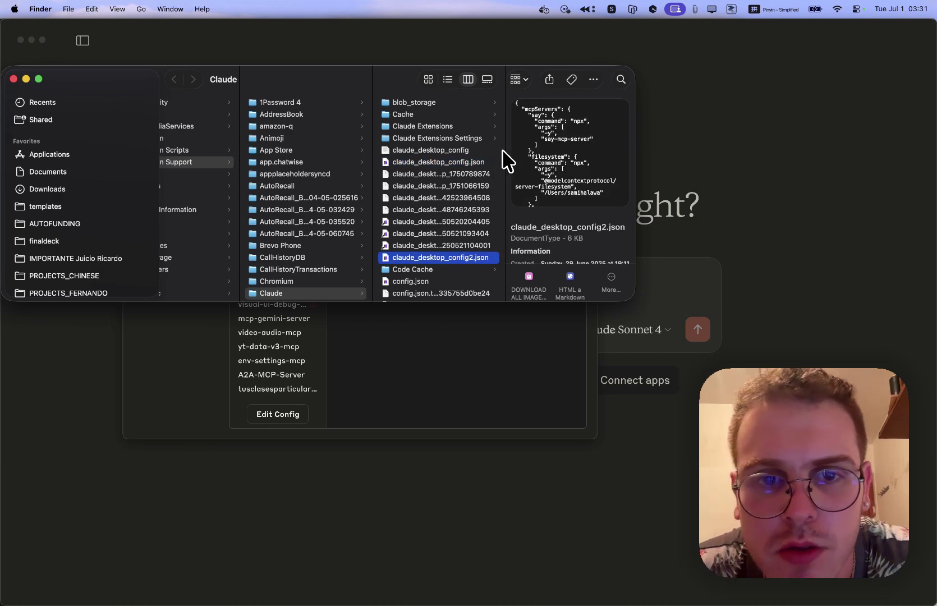
key(space)
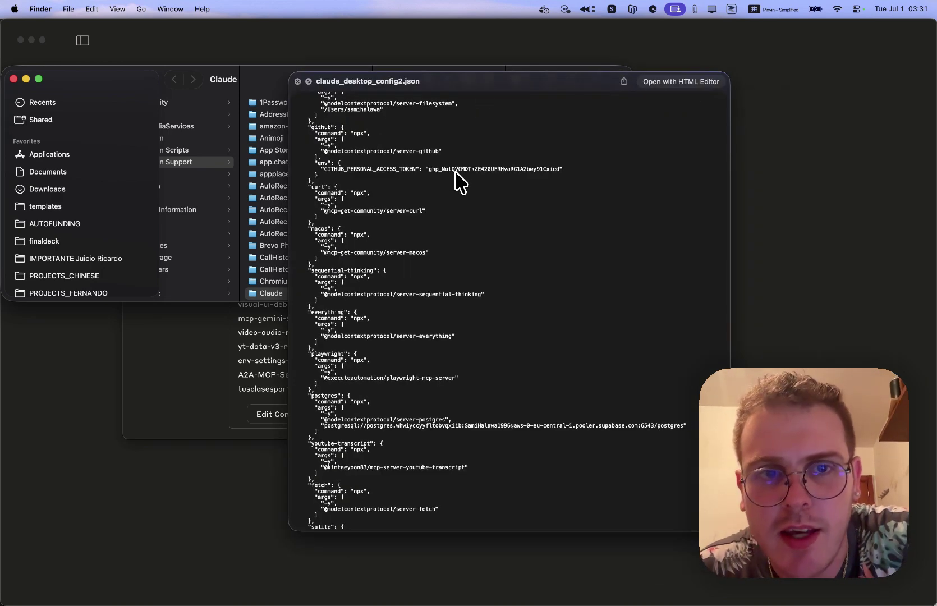
scroll(456, 178, up, 5)
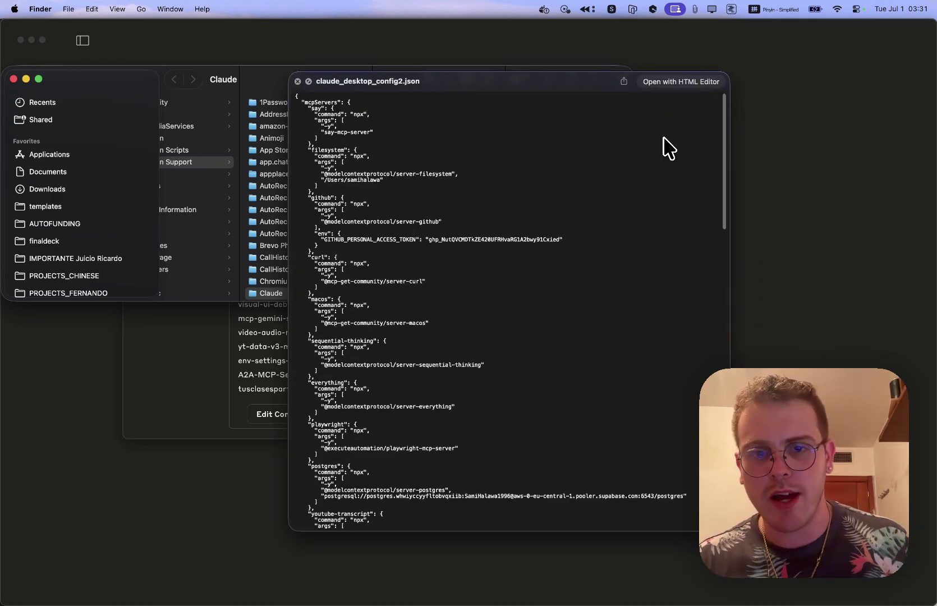
scroll(652, 163, down, 3)
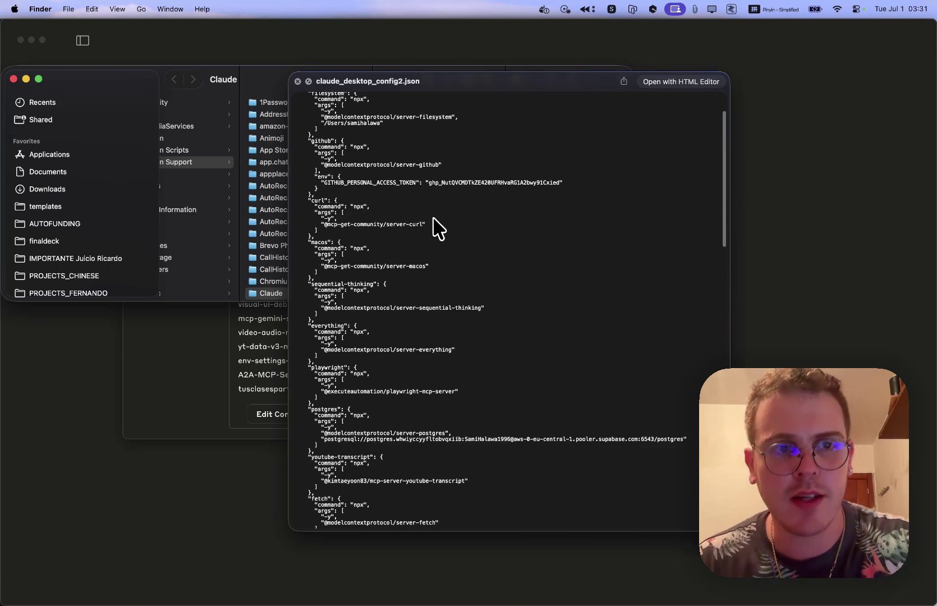
key(ctrl+F3)
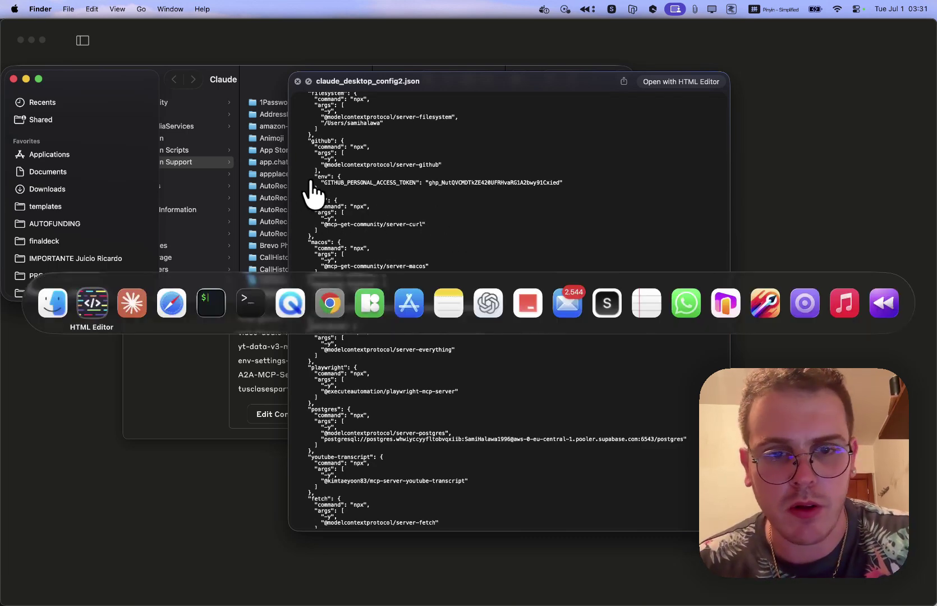
Show Exa Search's Claude Desktop npx install command and JSON config in Smithery, then return to the chat
click(601, 300)
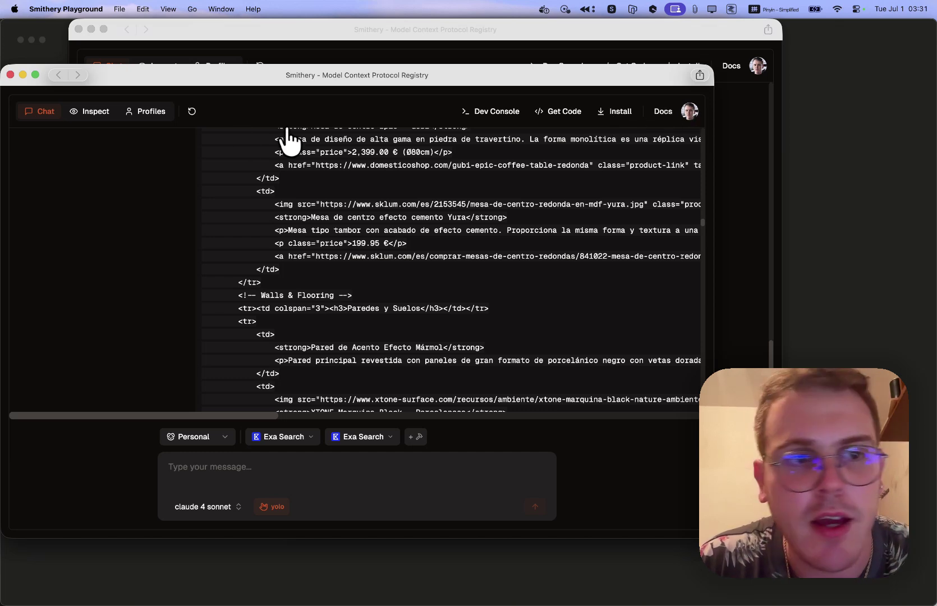
scroll(663, 157, up, 5)
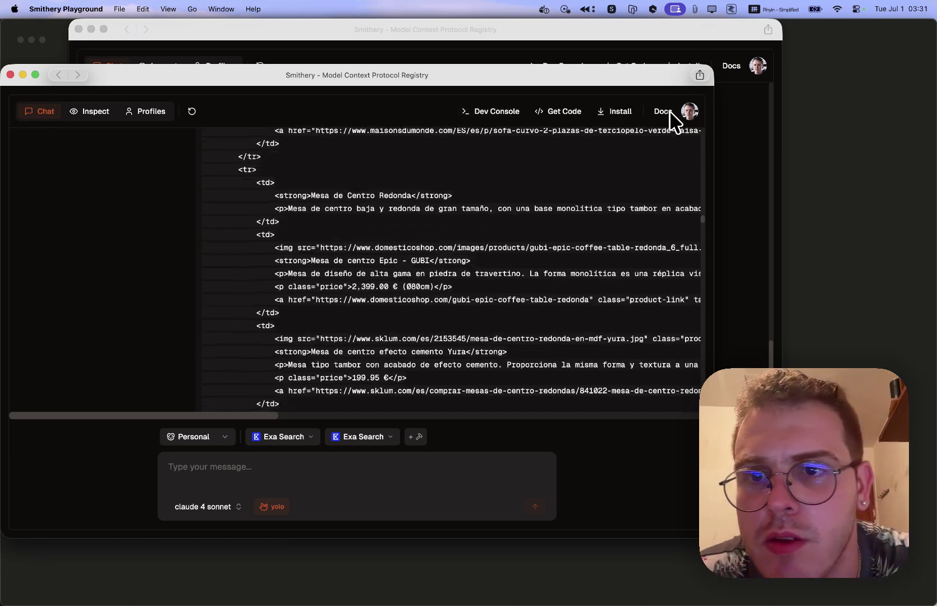
click(616, 115)
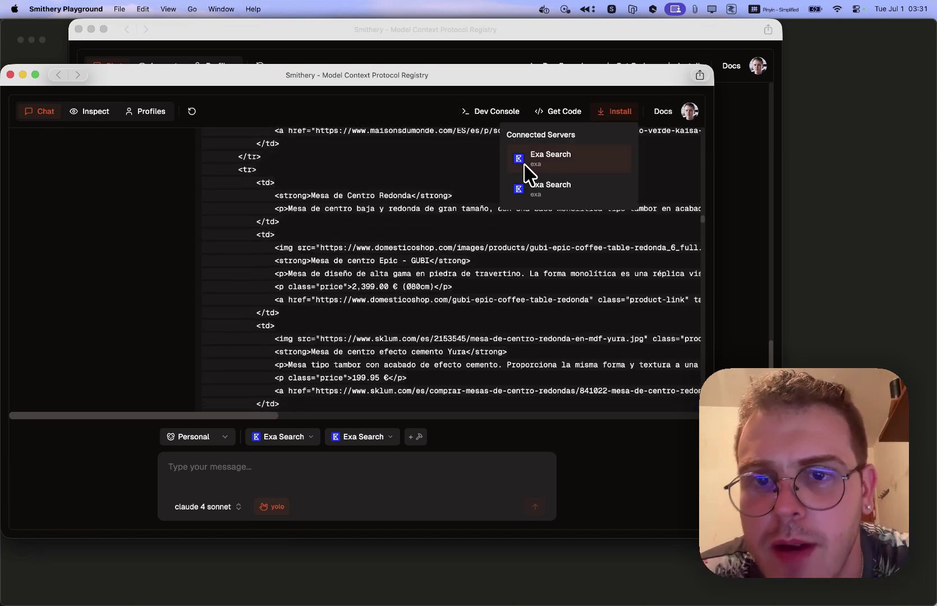
click(523, 161)
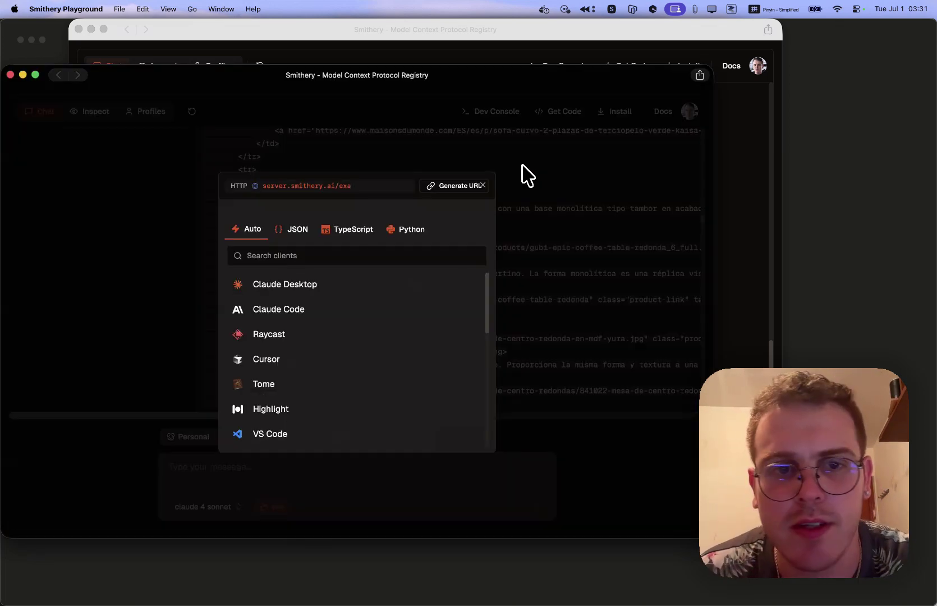
click(344, 284)
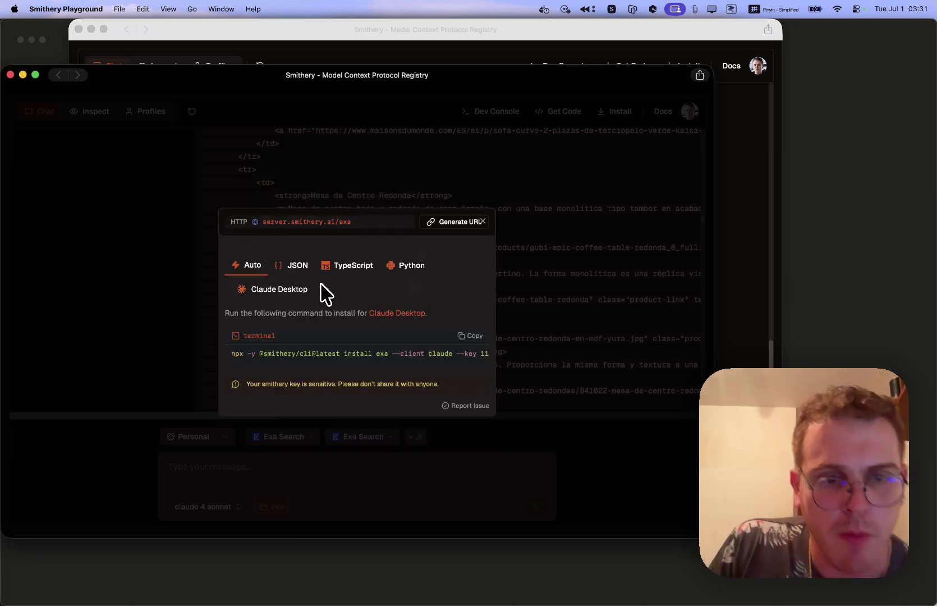
click(299, 257)
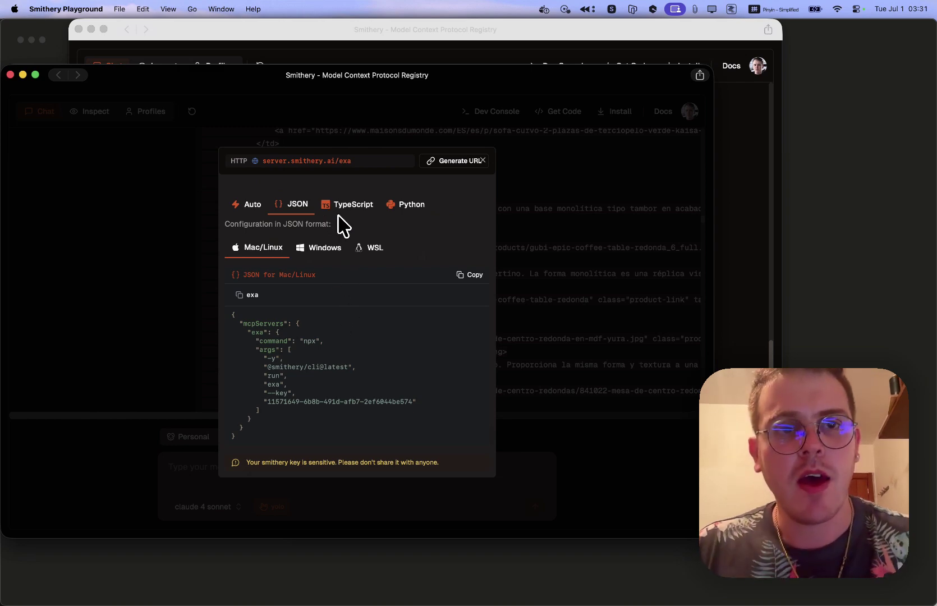
key(super+Tab)
click(345, 51)
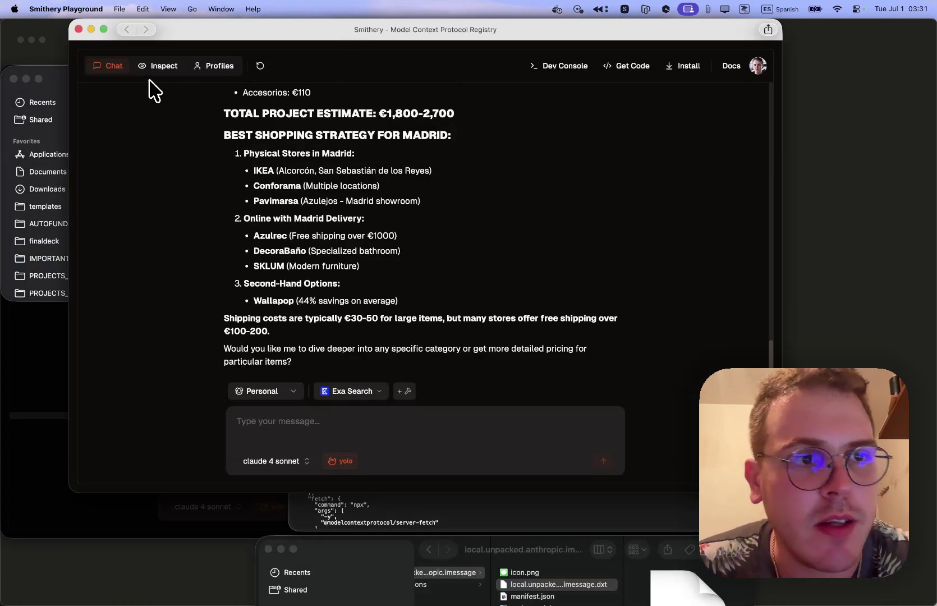
Open Claude's Settings on the Extensions page showing the iMessage (AppleScript) extension
key(super+Tab)
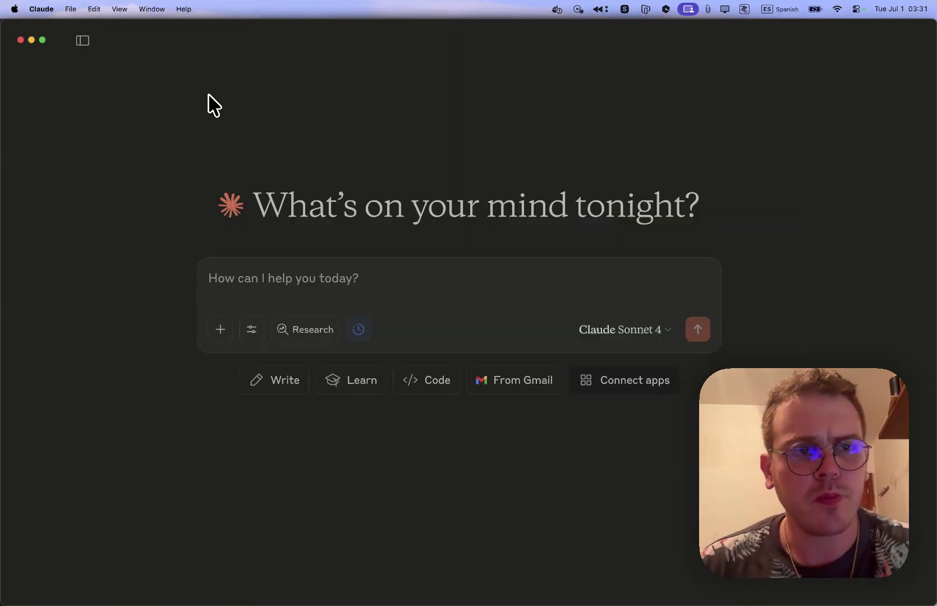
click(41, 9)
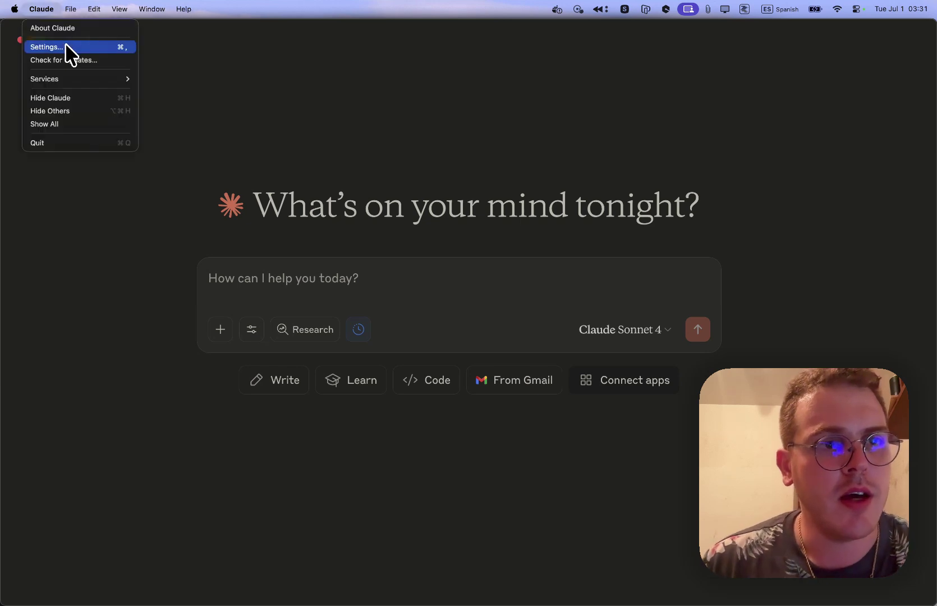
click(65, 45)
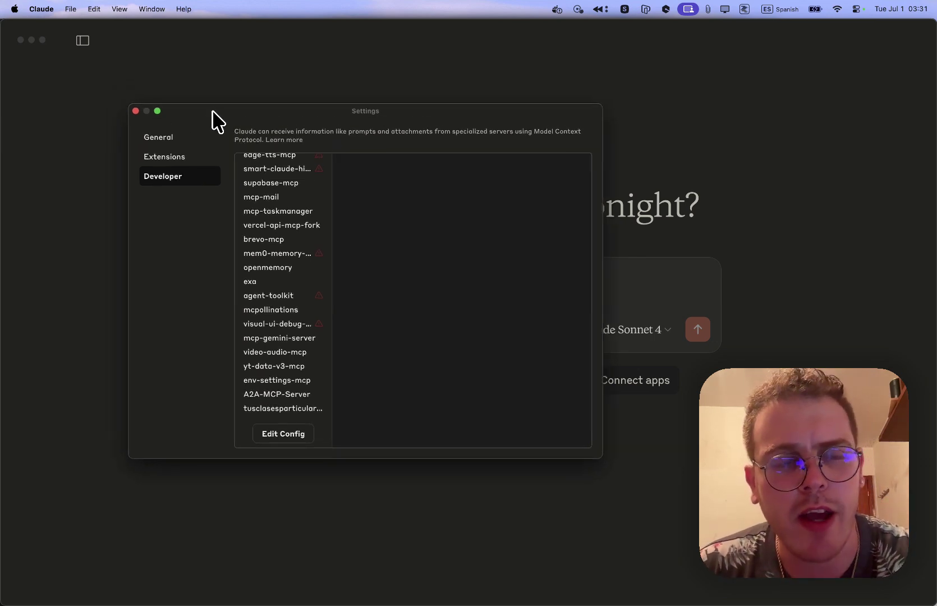
click(187, 157)
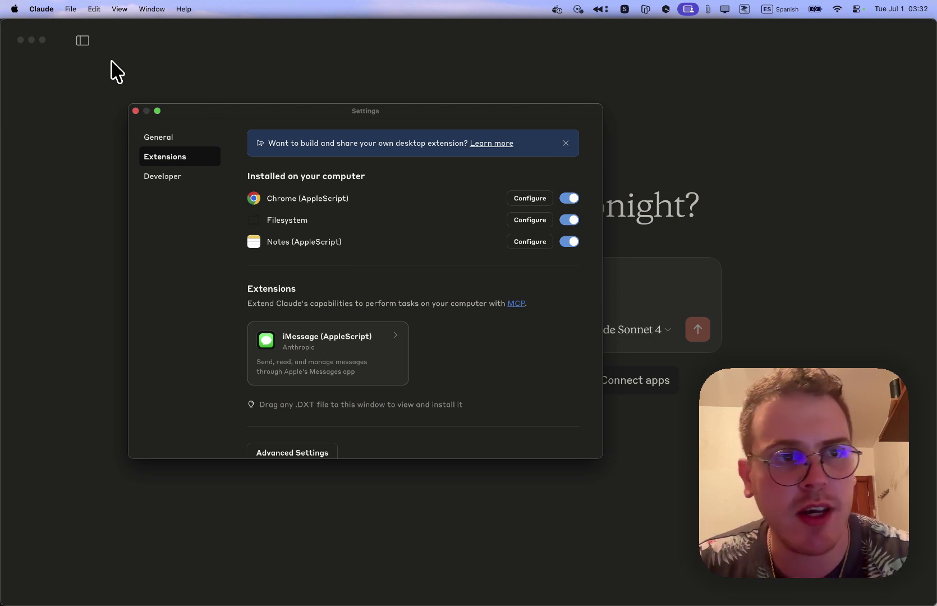
Run Claude > Check for Updates… on Claude Desktop
click(49, 15)
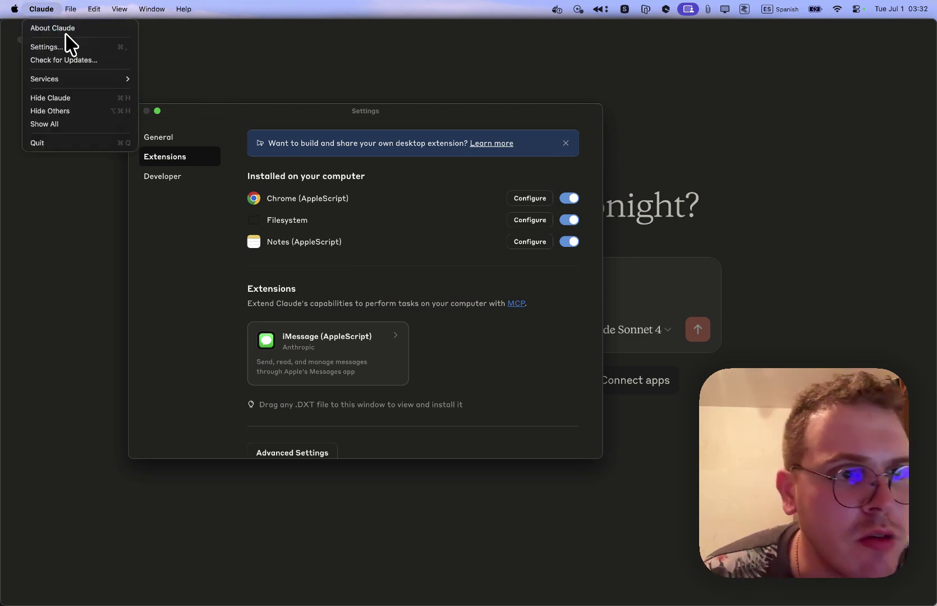
click(64, 60)
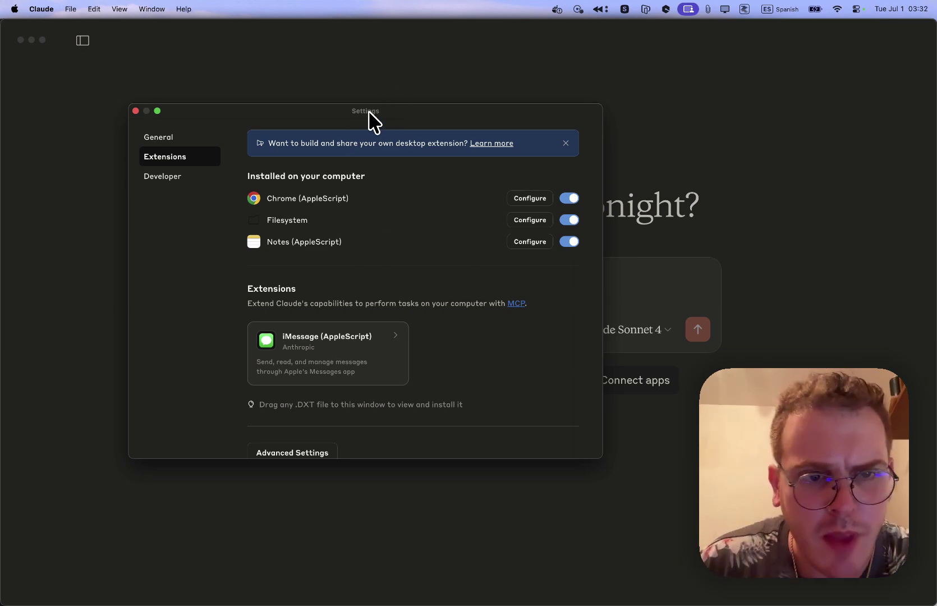
key(super+Tab)
Scroll the dxt README through its Prompt Template in Safari, then back up to the file list
click(211, 297)
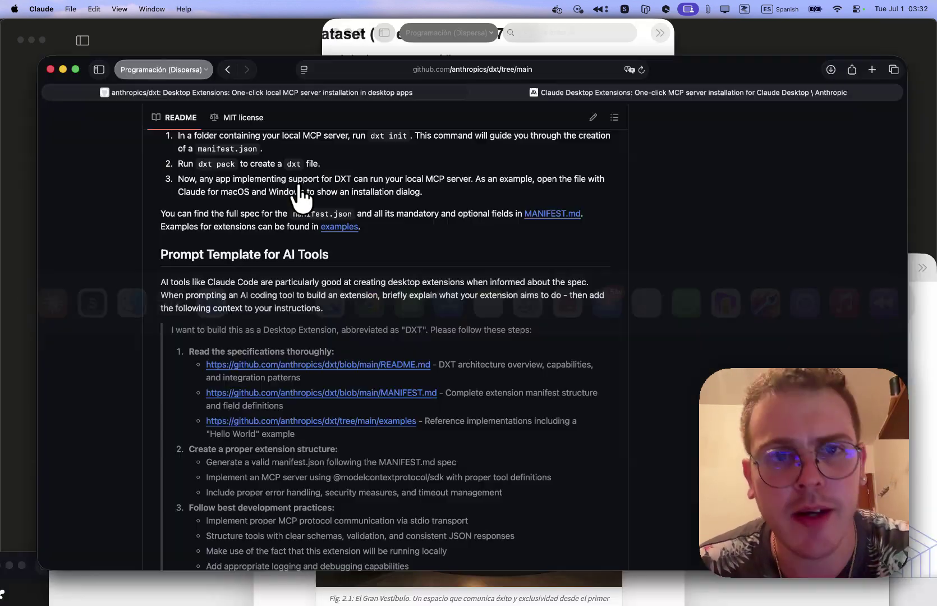
scroll(439, 211, up, 15)
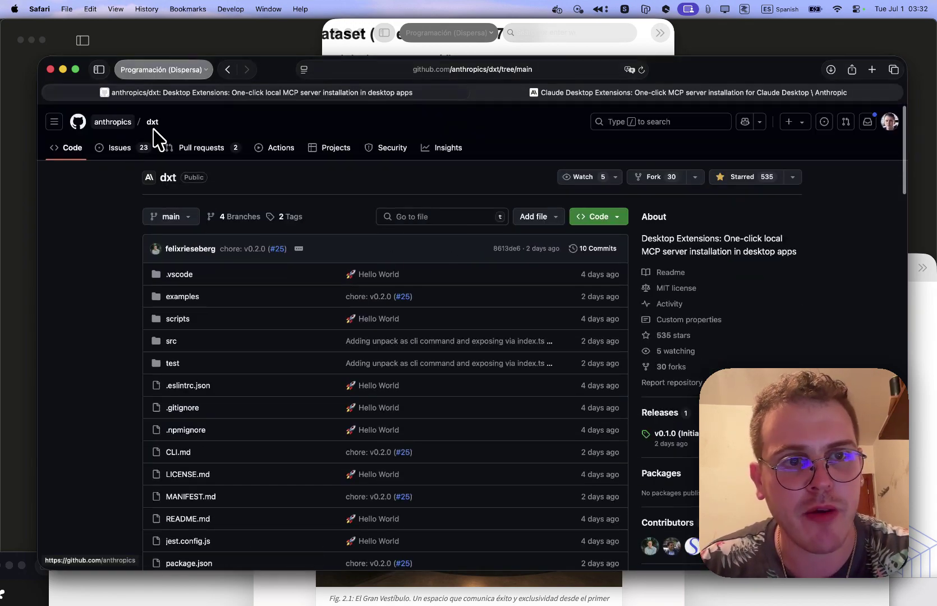
scroll(281, 250, down, 7)
scroll(336, 246, down, 4)
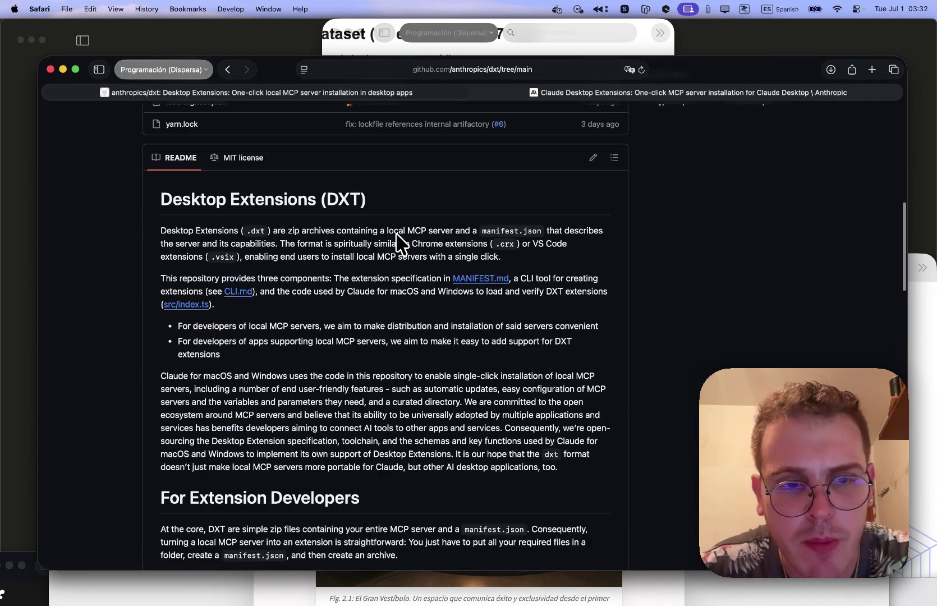
scroll(398, 242, up, 10)
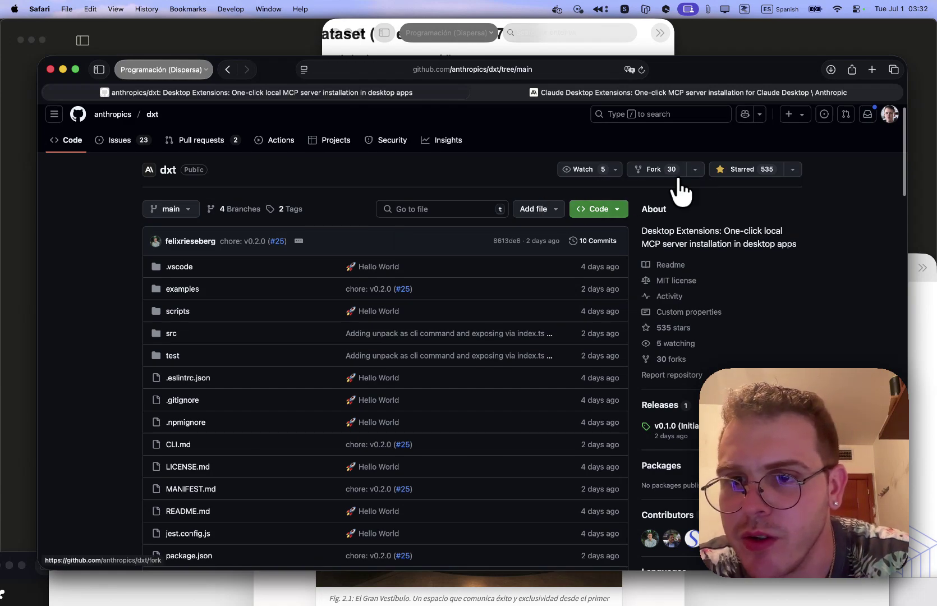
scroll(606, 260, down, 7)
scroll(606, 260, down, 15)
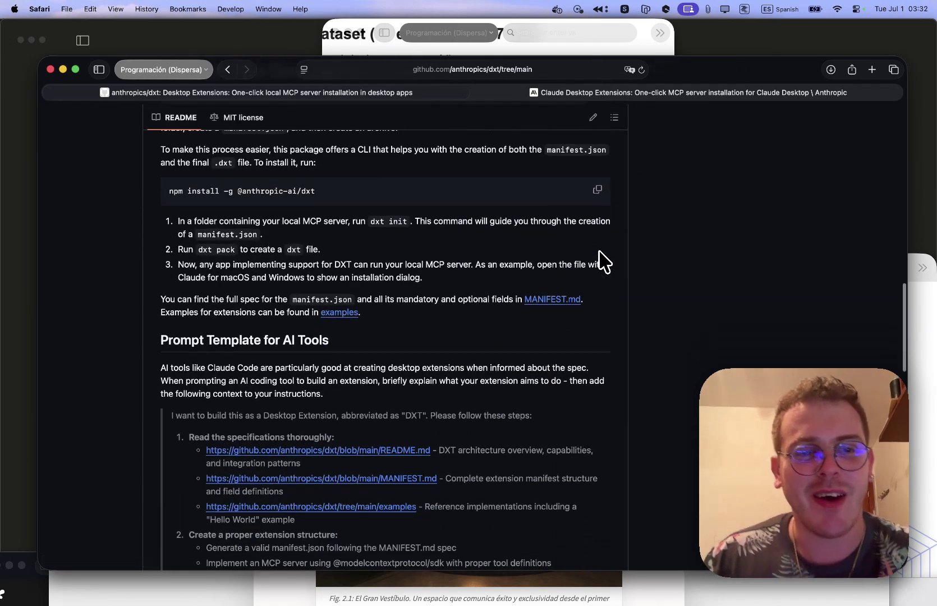
scroll(545, 266, down, 3)
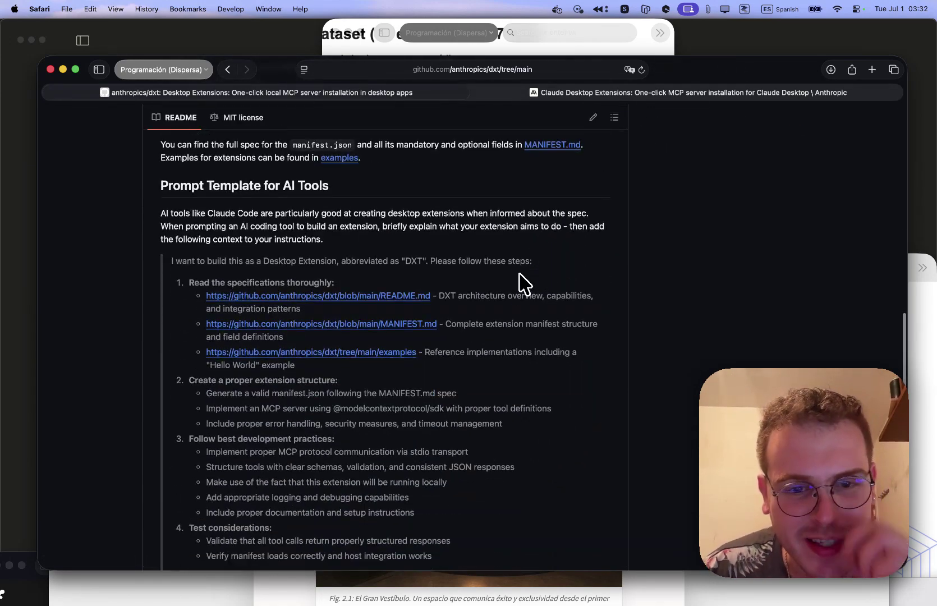
scroll(520, 287, down, 5)
scroll(370, 226, down, 2)
scroll(371, 225, up, 10)
scroll(371, 230, up, 12)
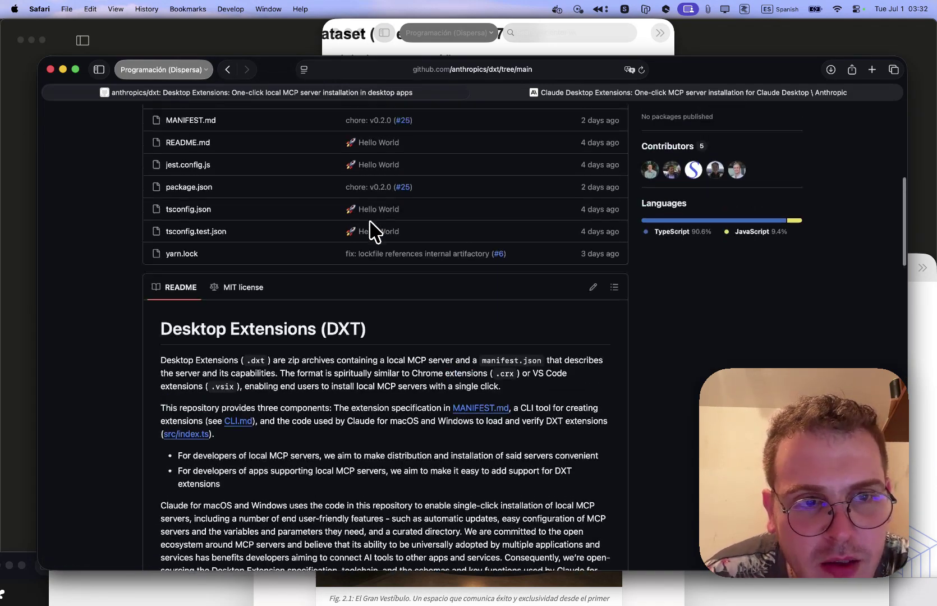
scroll(213, 194, up, 1)
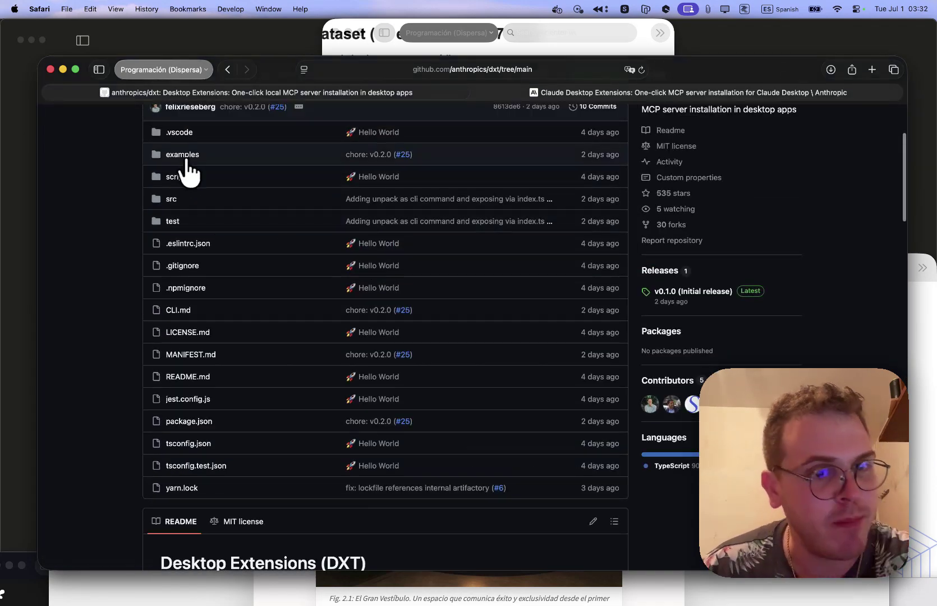
Open the examples folder listing chrome-applescript, file-manager-python and hello-world-node above its DXT Examples README
click(185, 157)
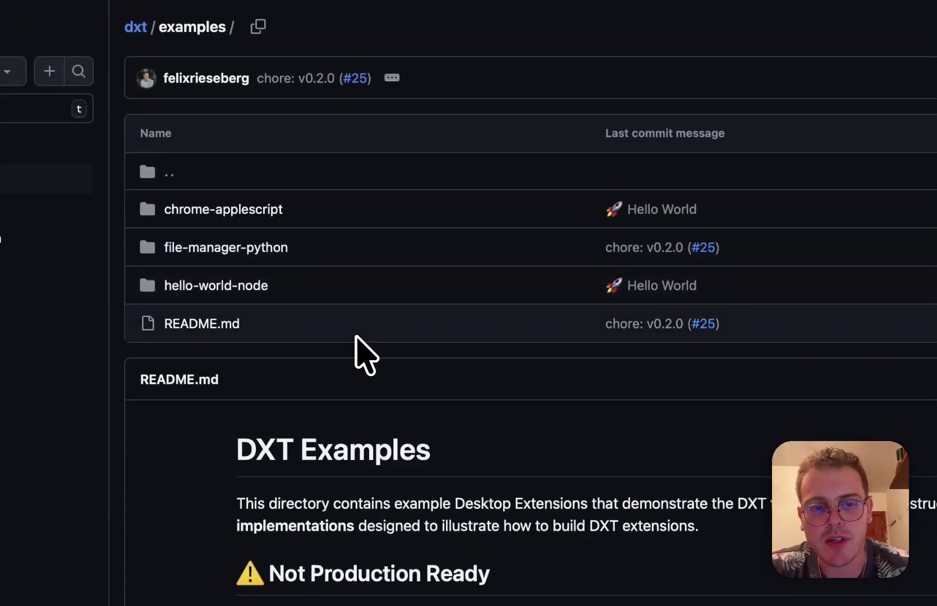
scroll(355, 335, down, 5)
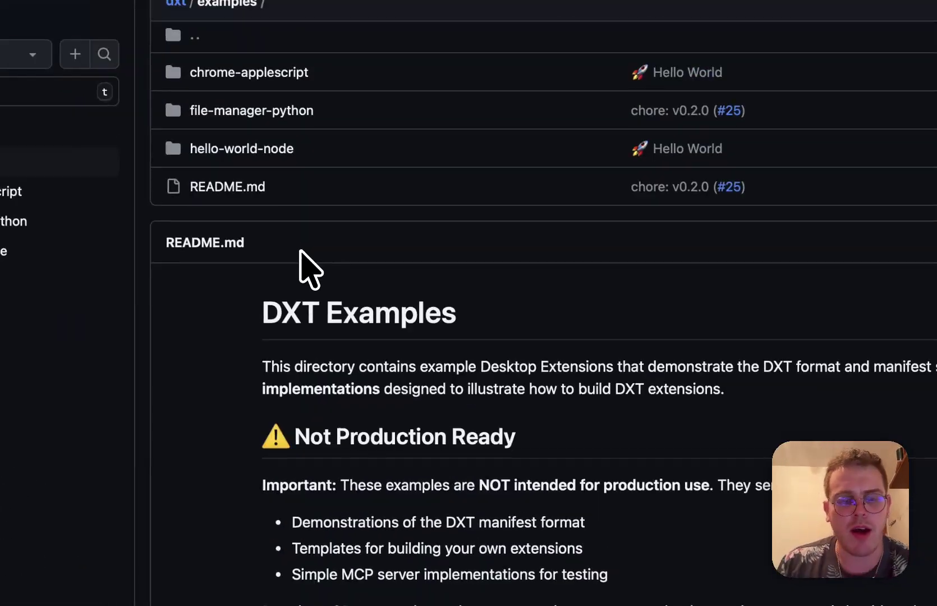
mouse_move(115, 272)
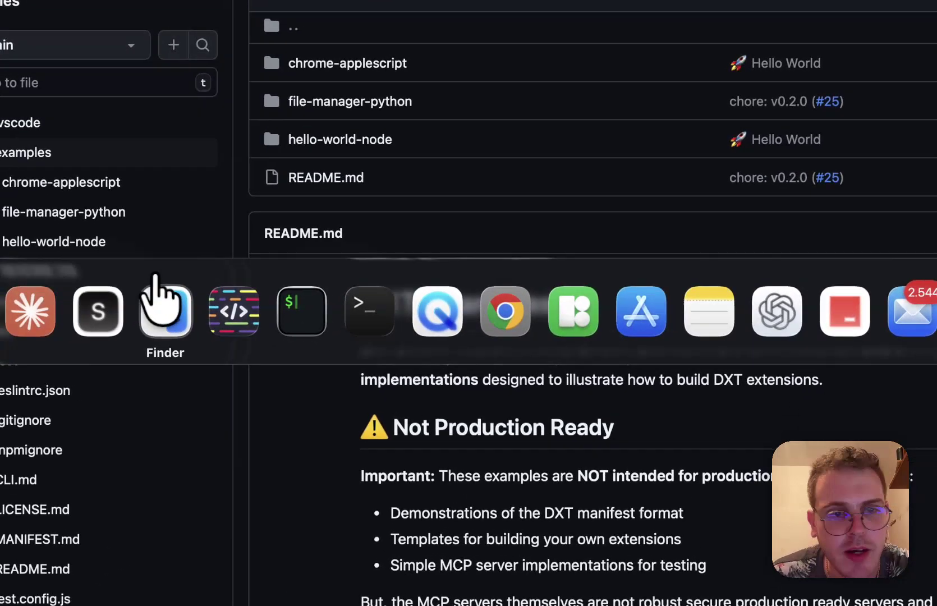
Close the claude_desktop_config2.json preview in Finder and bring the iTerm2 terminal forward
click(160, 297)
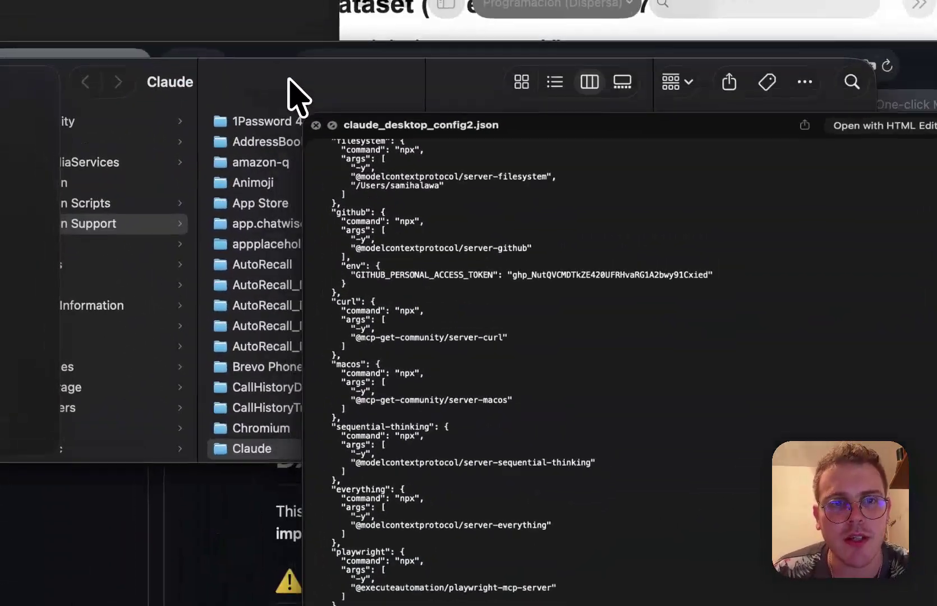
key(space)
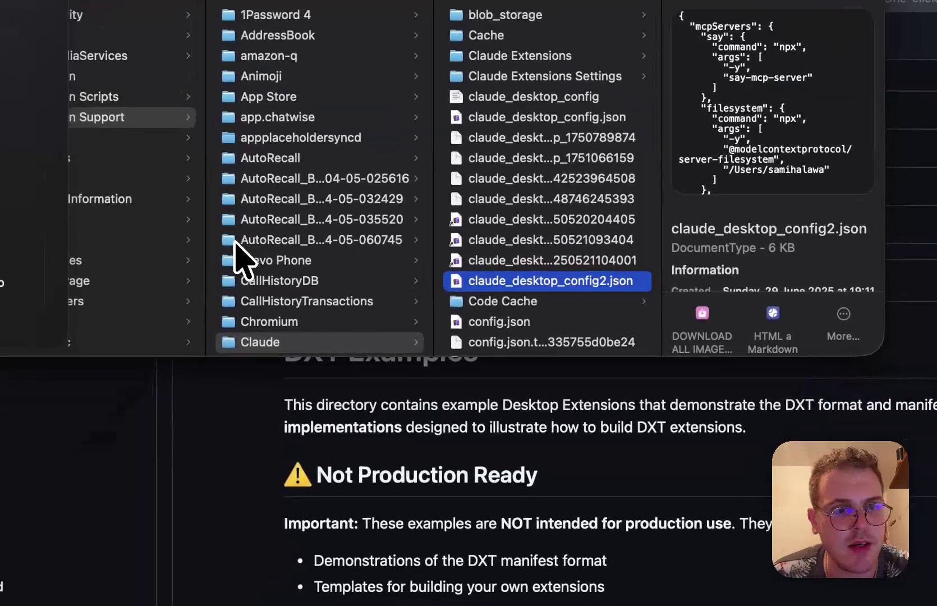
mouse_move(136, 422)
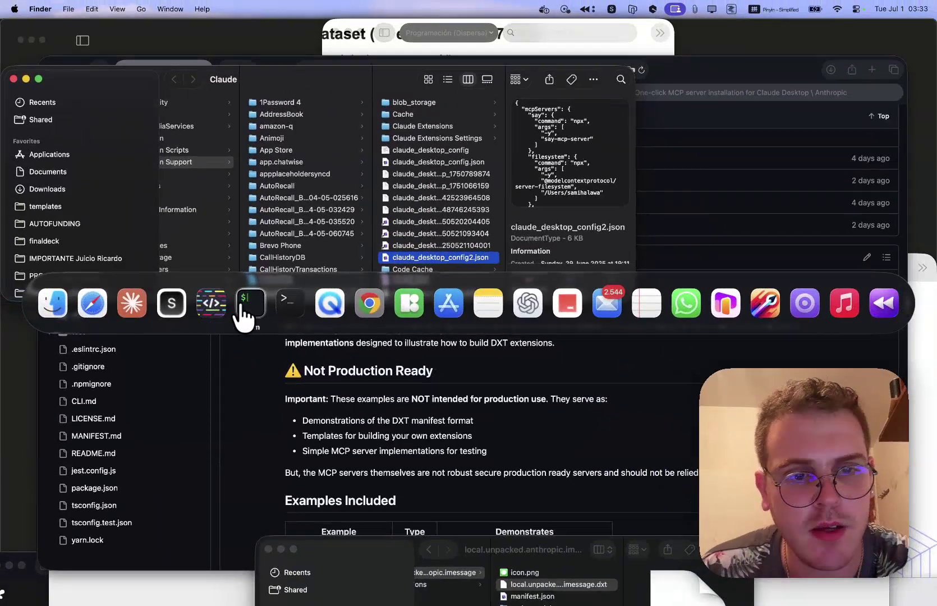
click(267, 322)
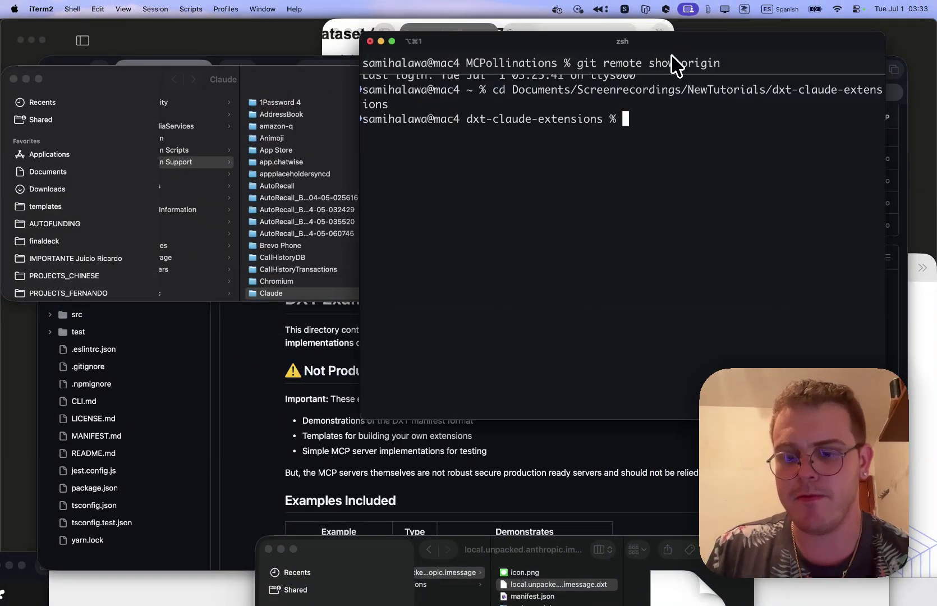
Return to the terminal, enlarge its text and move the window further left
click(226, 32)
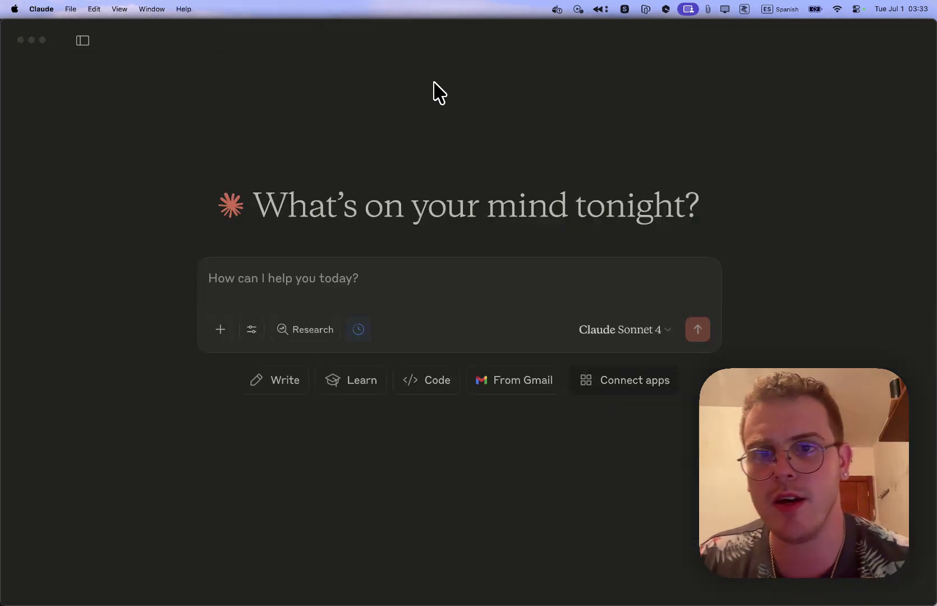
key(super+Tab)
scroll(608, 163, up, 5)
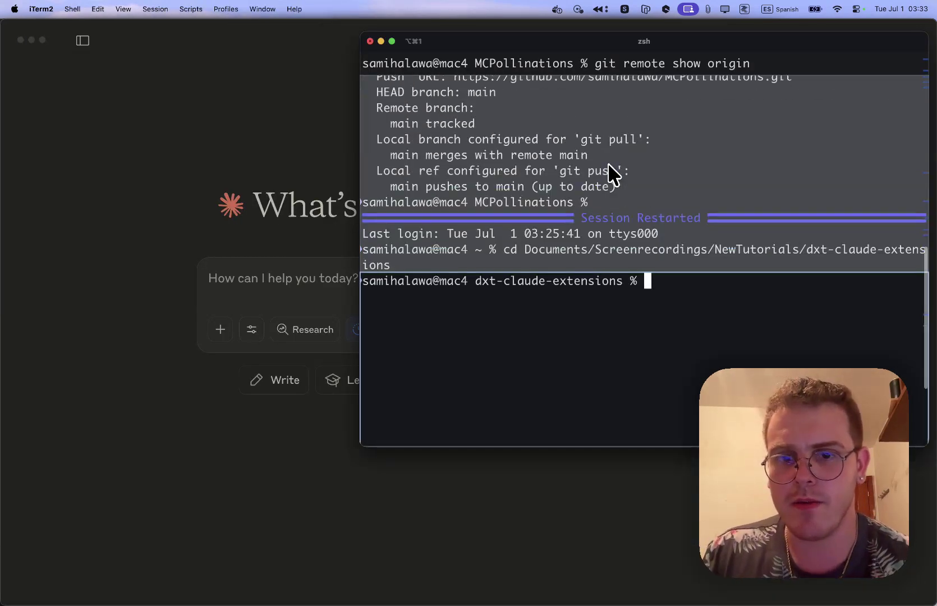
scroll(608, 163, down, 5)
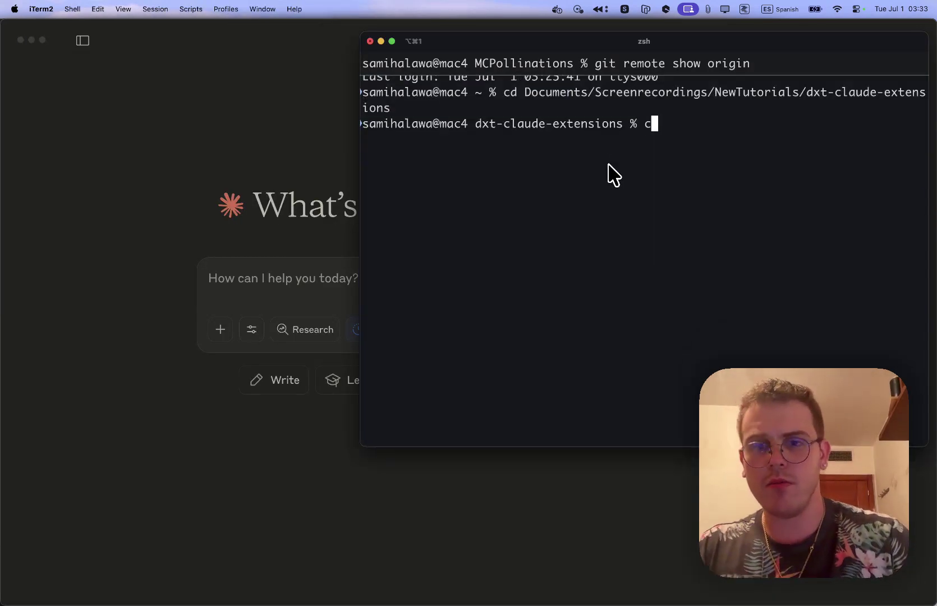
key(super+equal)
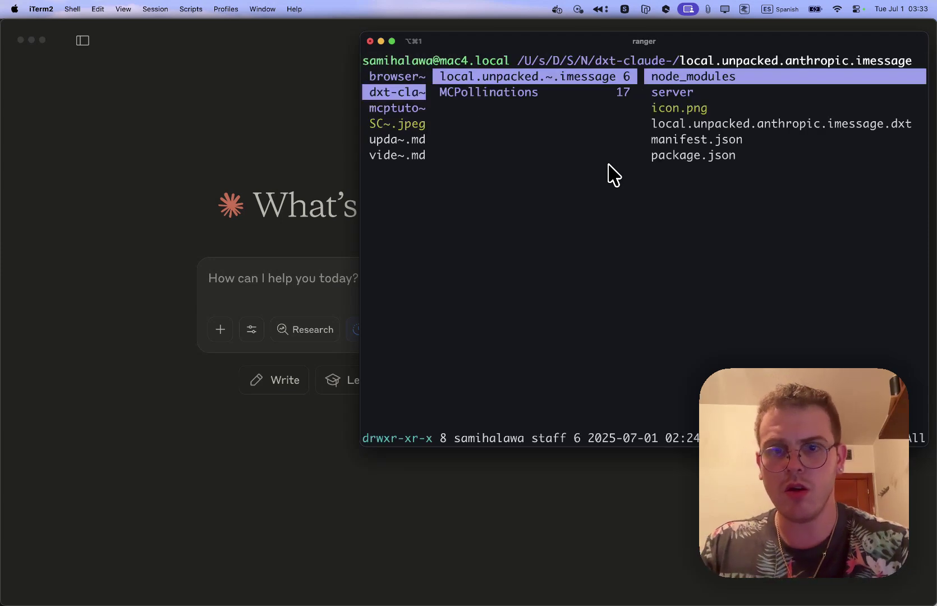
key(super+equal)
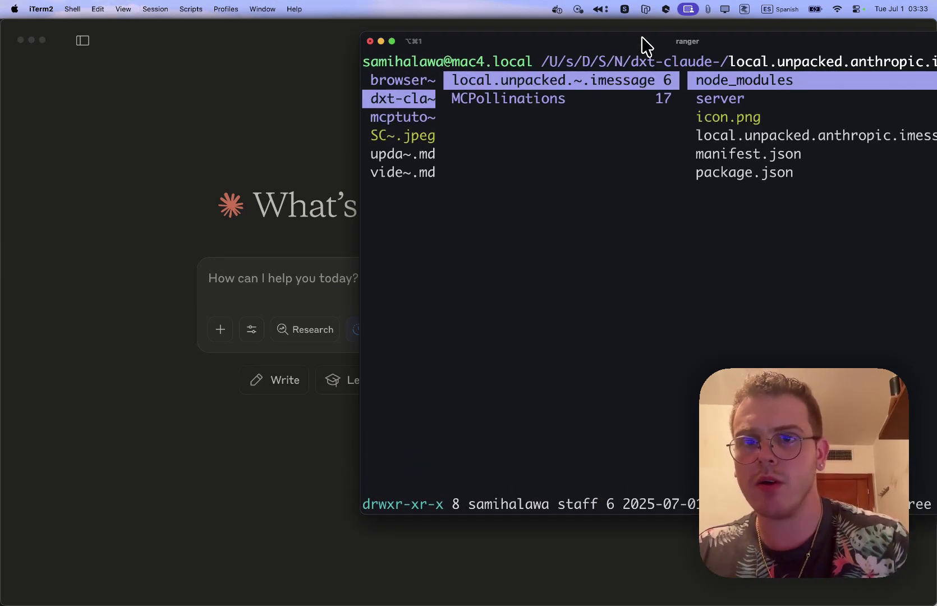
drag(648, 45, 560, 46)
In ranger, enter local.unpacked.anthropic.imessage and preview node_modules, manifest.json and the zip-archive .dxt
key(Down)
key(Up)
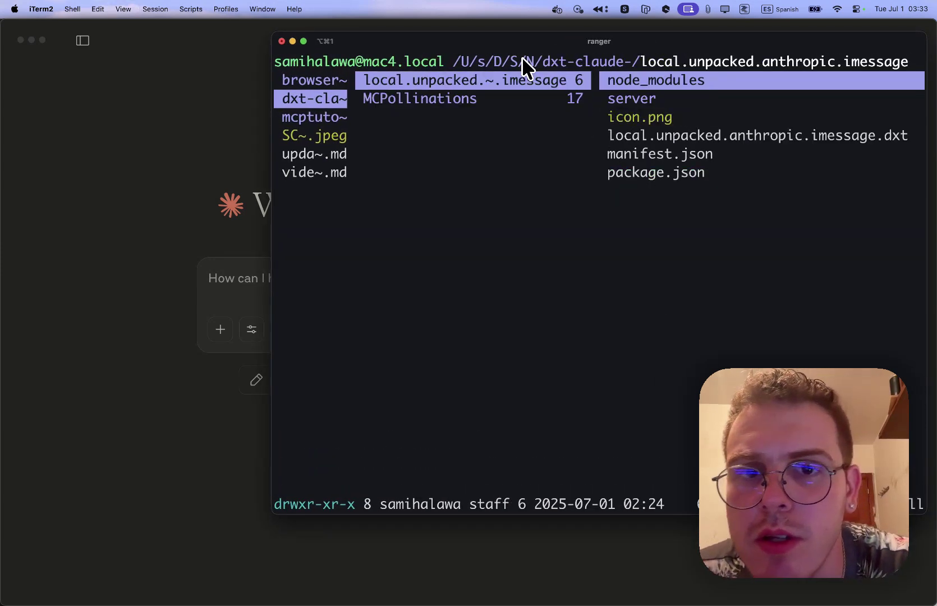
key(Down)
key(Up)
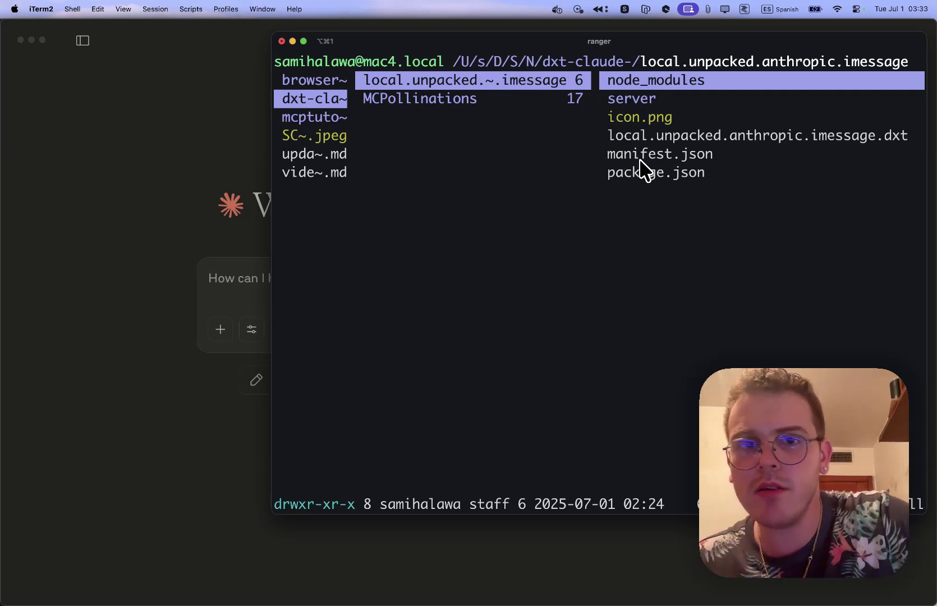
key(Right)
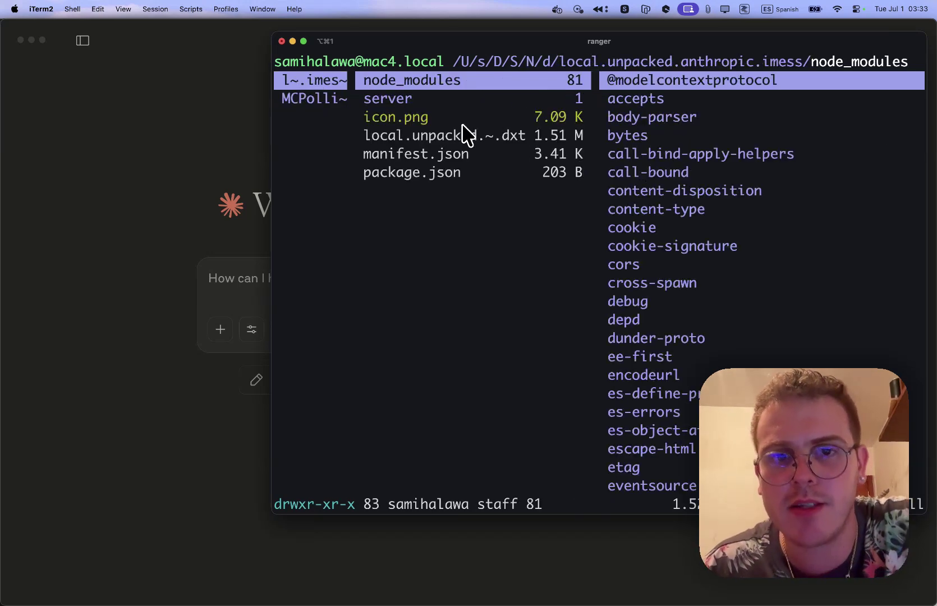
key(super+plus)
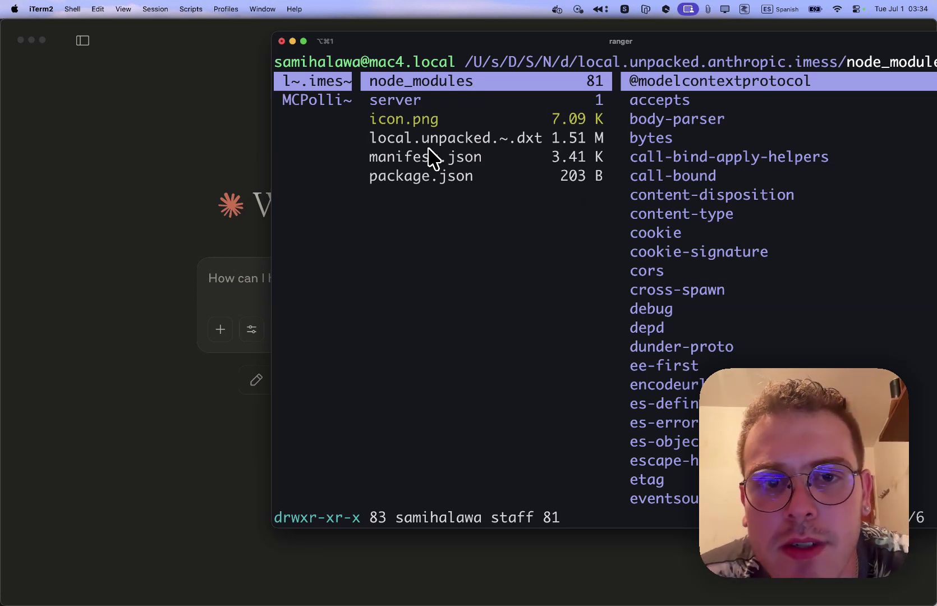
key(Down)
key(Down)
key(Down)
key(Down)
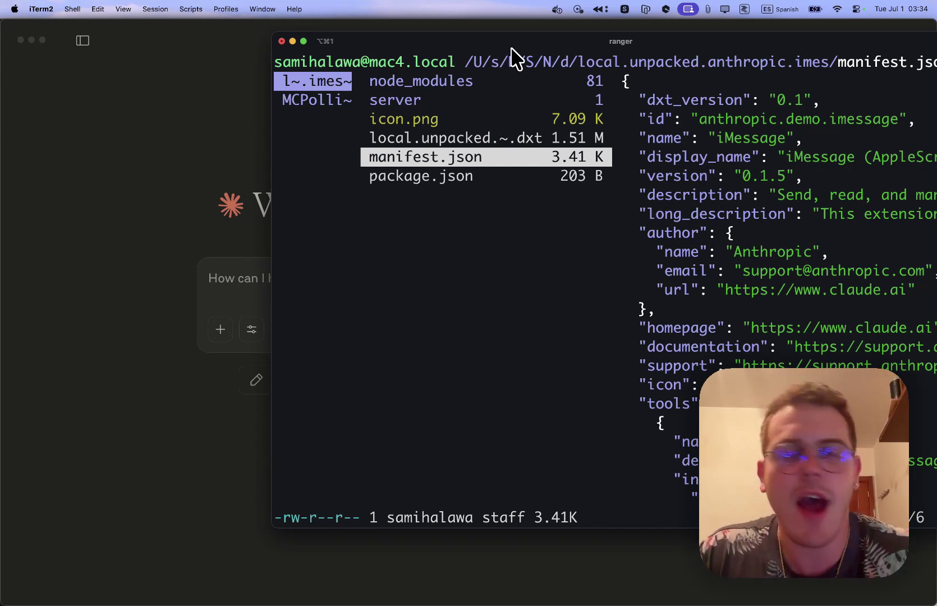
key(Up)
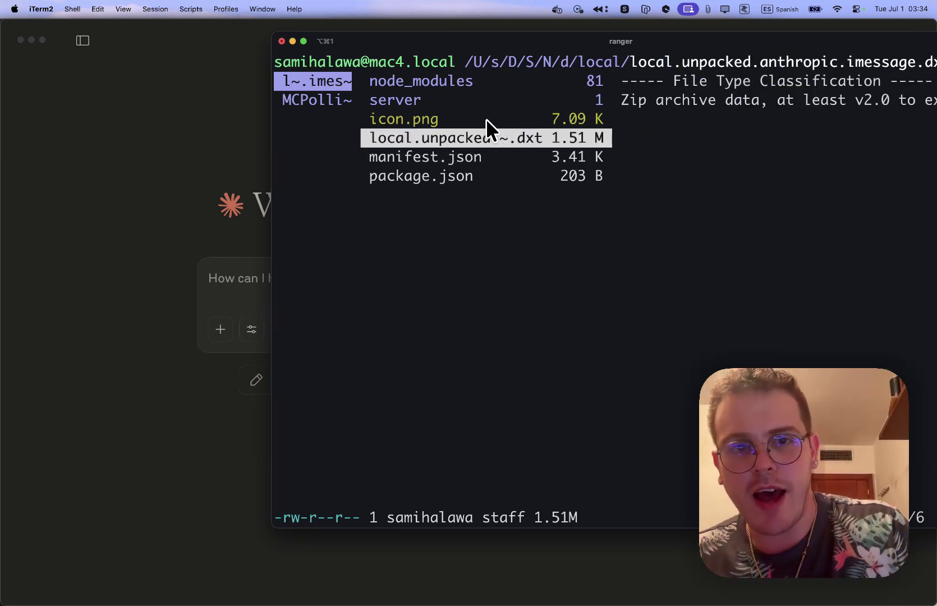
Enter the local.unpacked.anthropic.imessage folder and list its tree excluding node_modules
text(q)
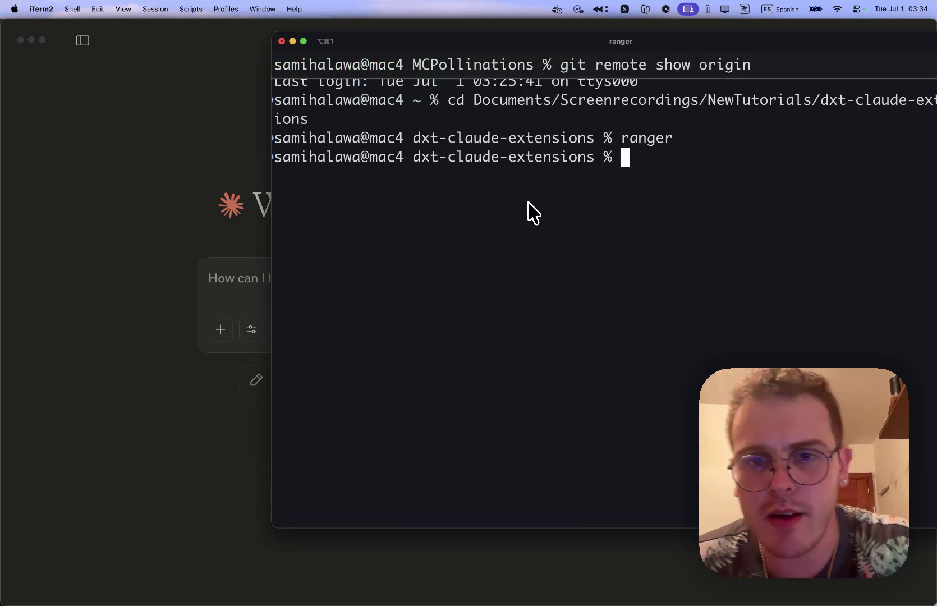
text(ls)
key(Return)
text(cd l)
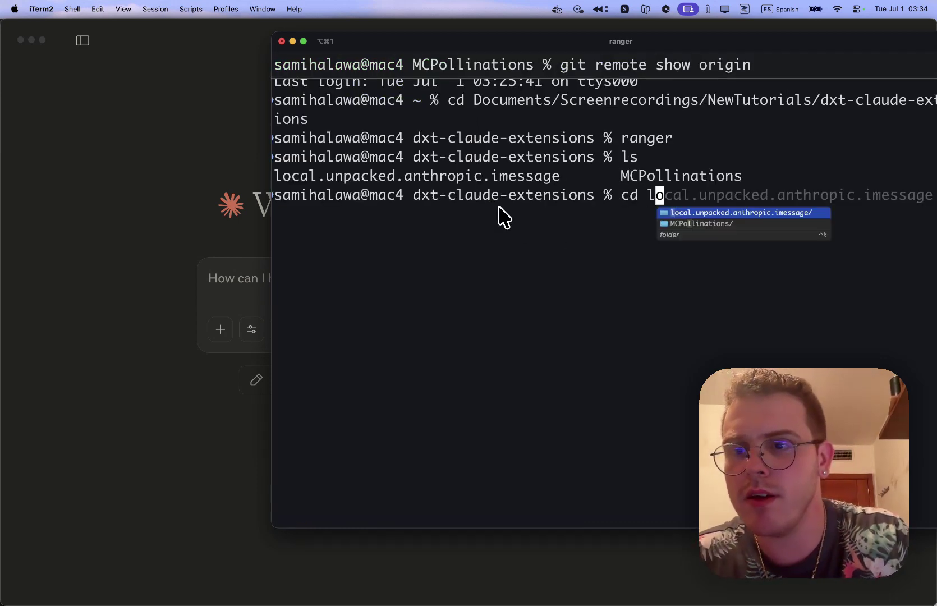
key(Tab)
key(Return)
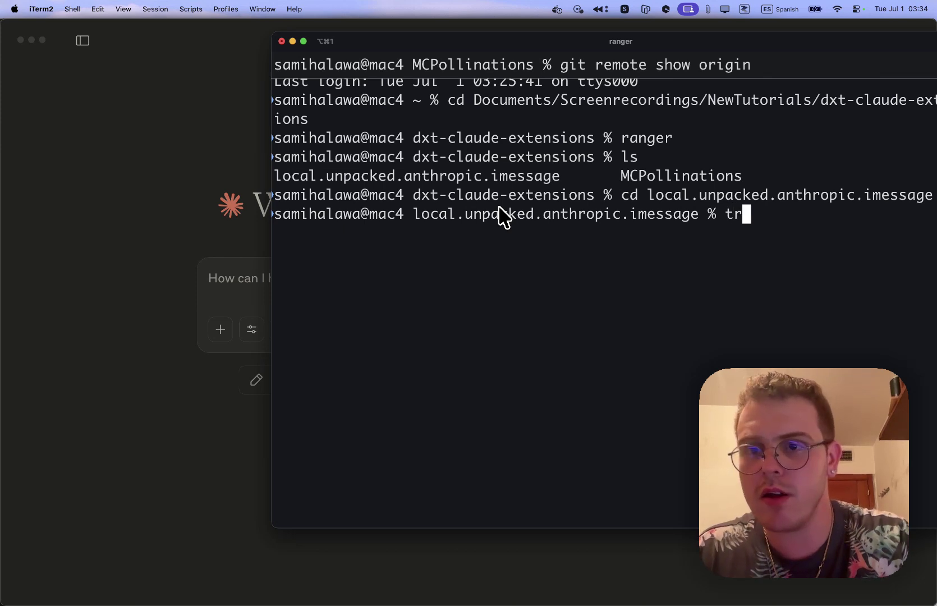
text(tree -I no)
key(Tab)
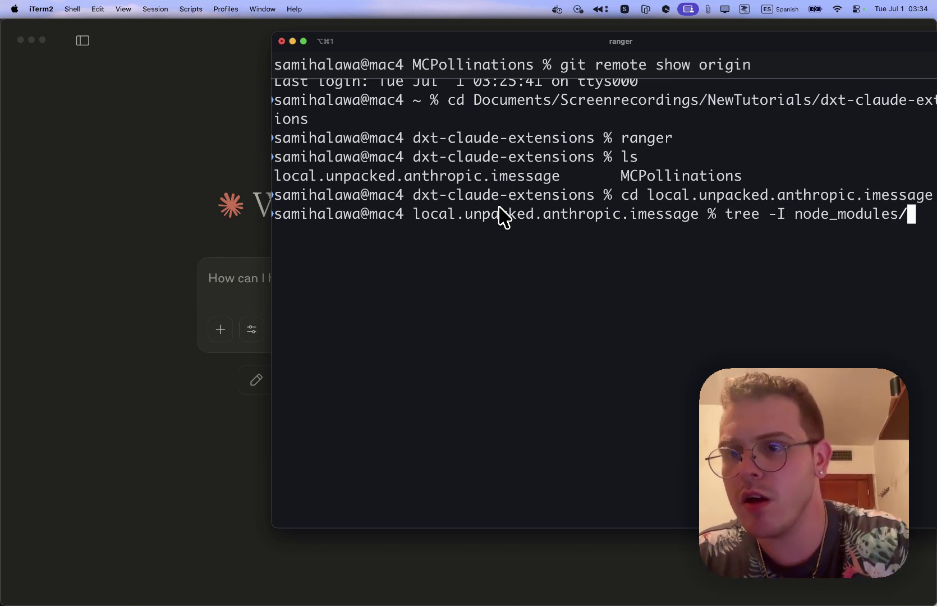
key(Return)
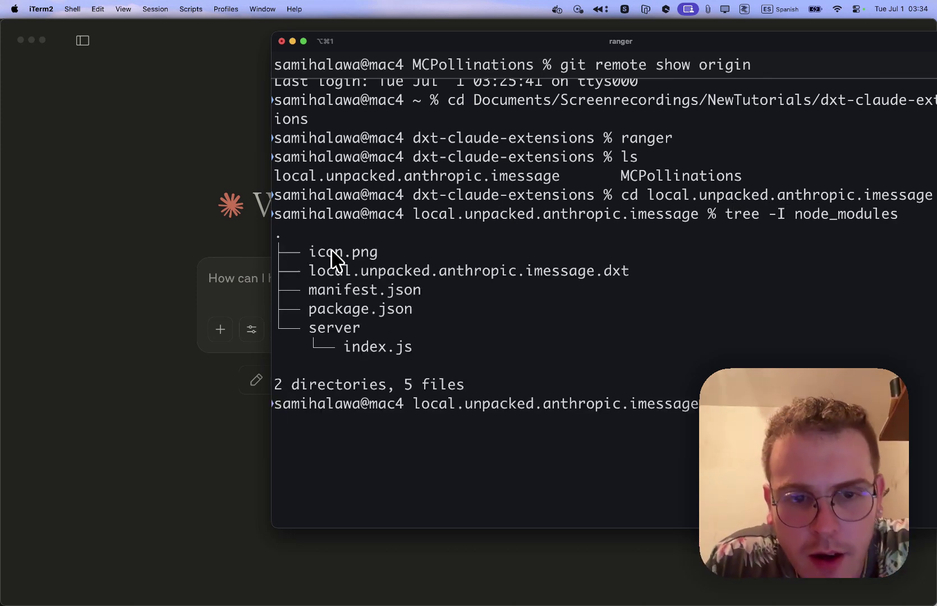
Remove the .dxt archive, confirm the tree now shows four files, and return to Safari
drag(625, 273, 337, 272)
click(498, 258)
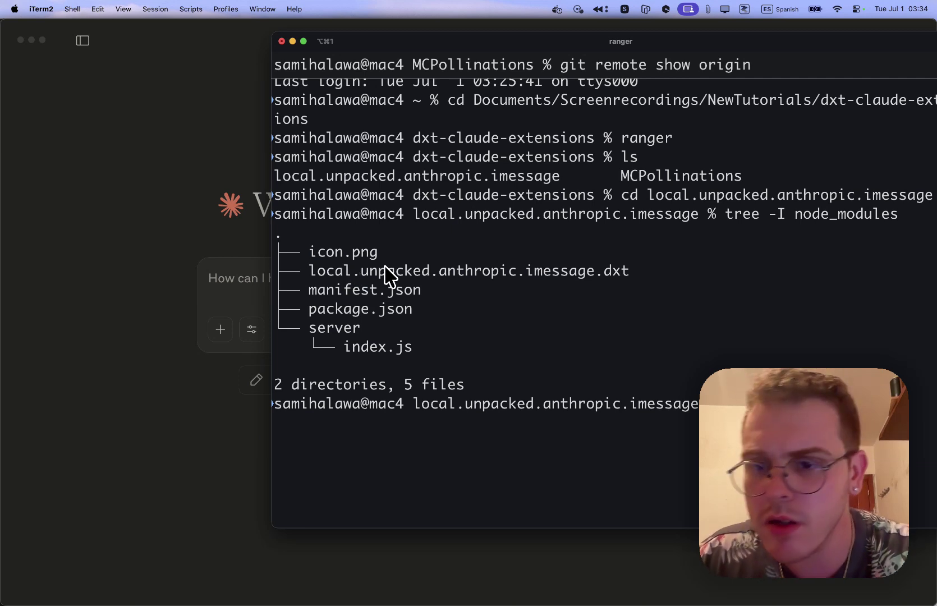
key(super+v)
key(Return)
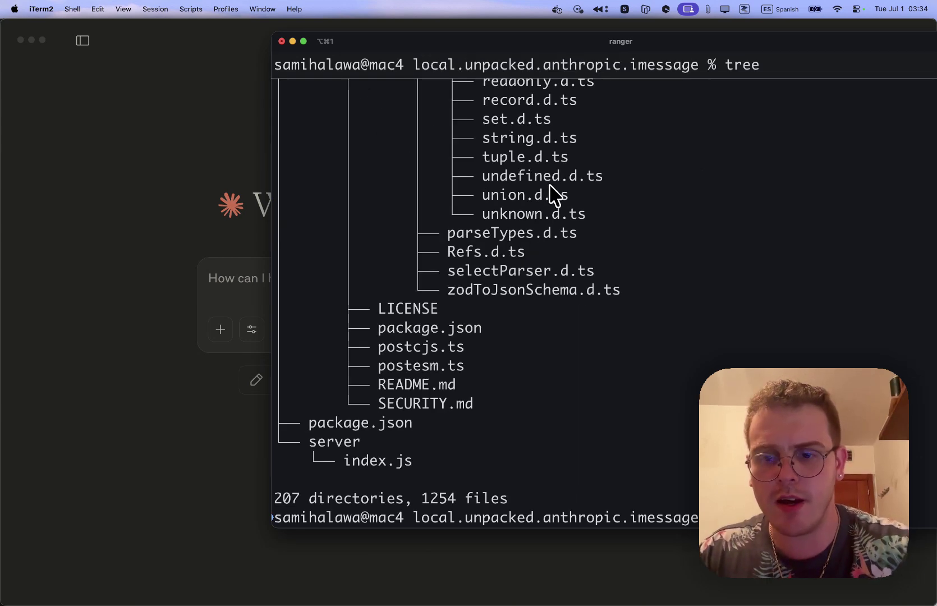
text(tree -I node_modules)
key(Return)
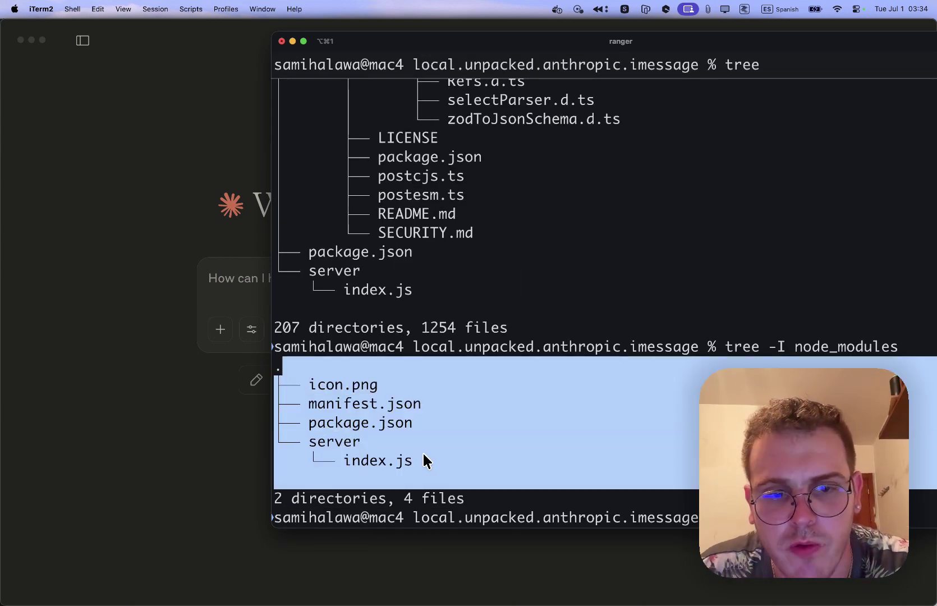
click(416, 459)
key(super+Tab)
key(super+Tab)
key(super+Tab)
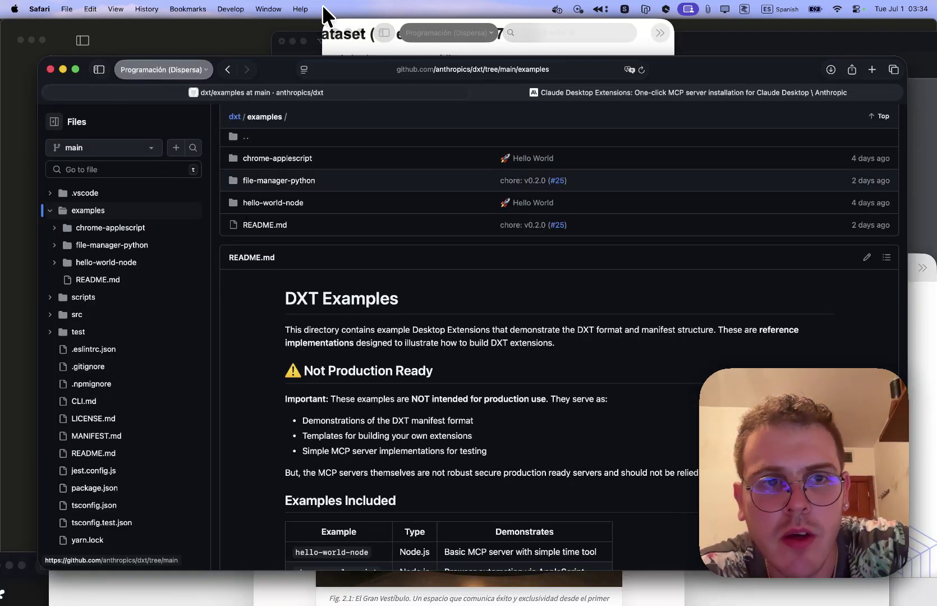
click(227, 69)
scroll(371, 231, down, 15)
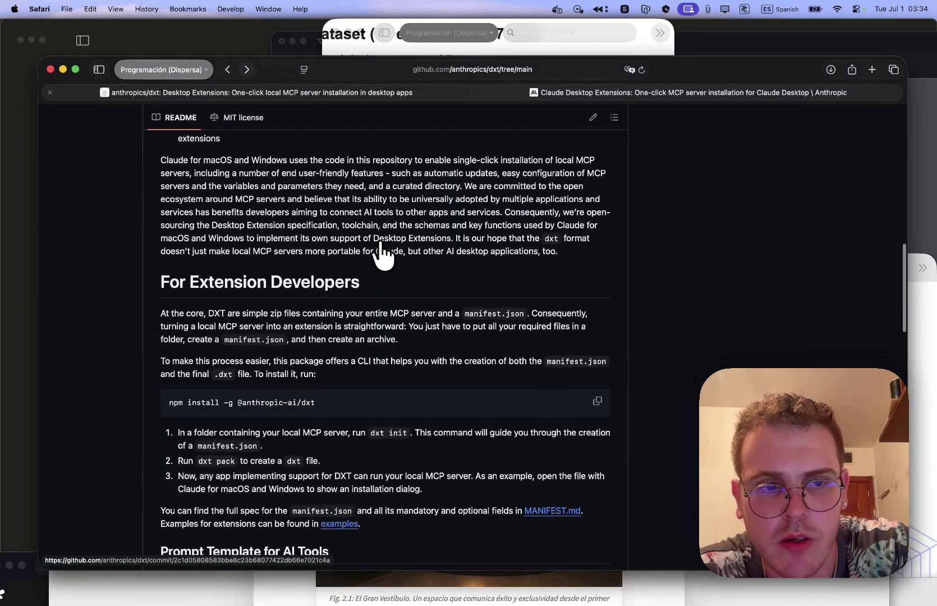
scroll(411, 239, up, 1)
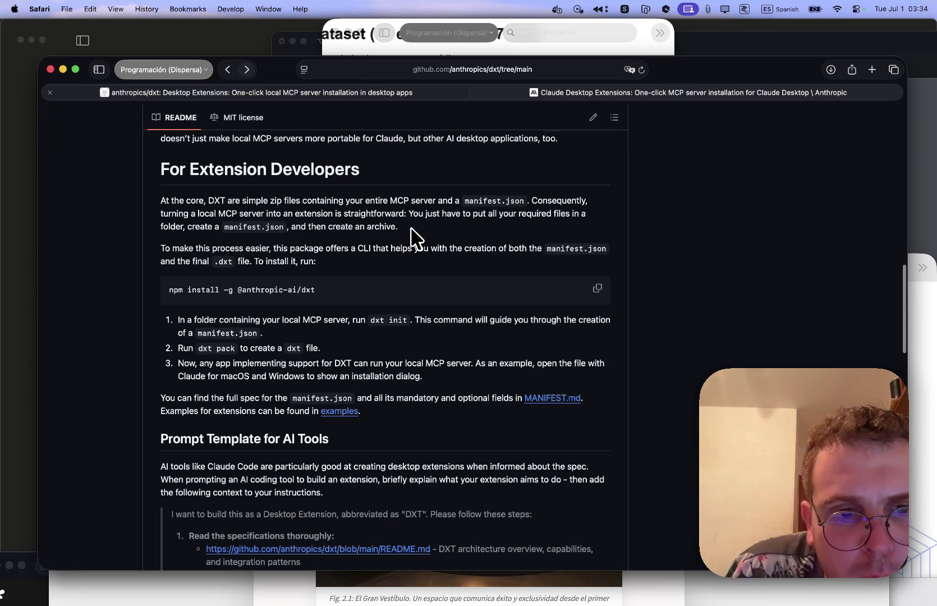
scroll(402, 233, down, 5)
double_click(323, 185)
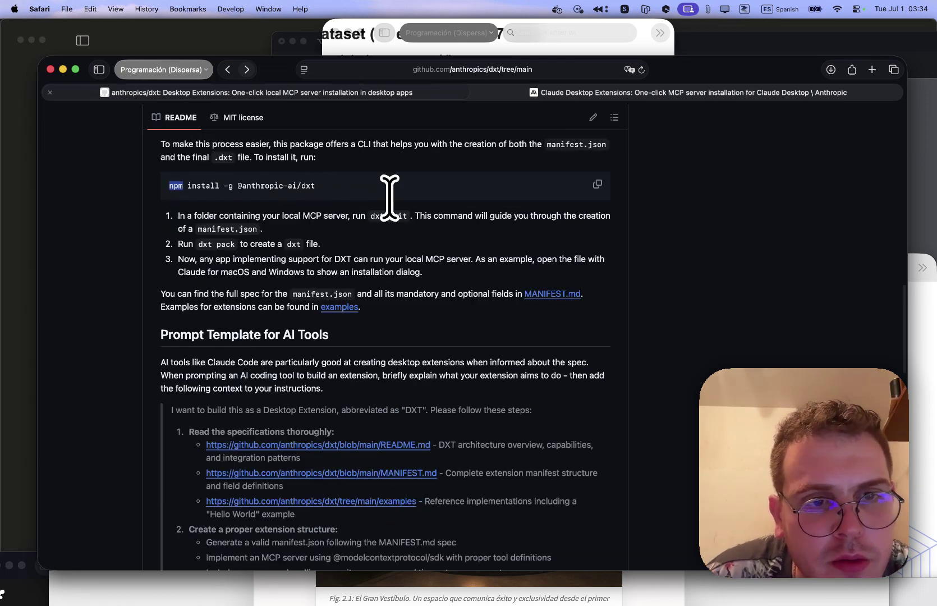
click(599, 184)
scroll(542, 213, down, 2)
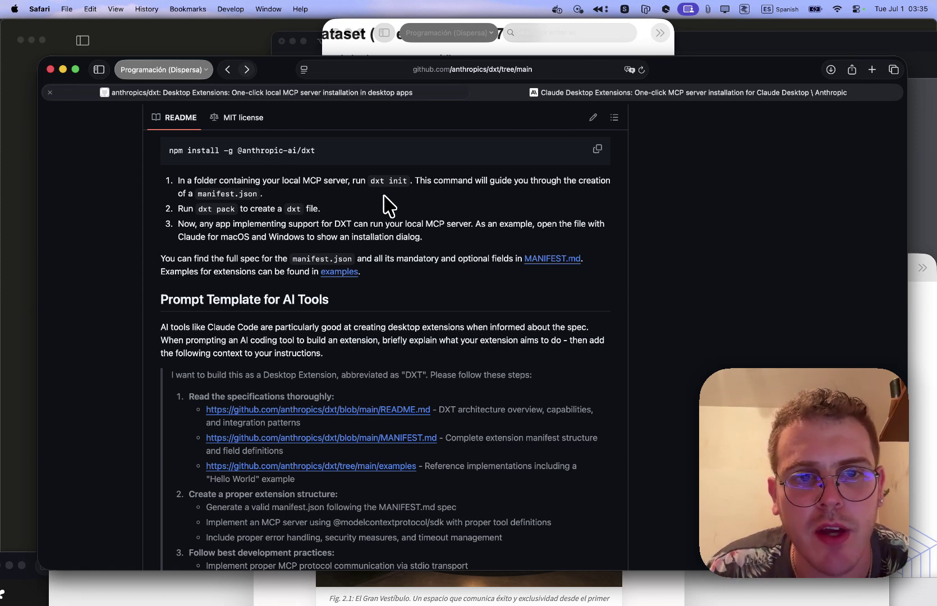
scroll(349, 212, down, 10)
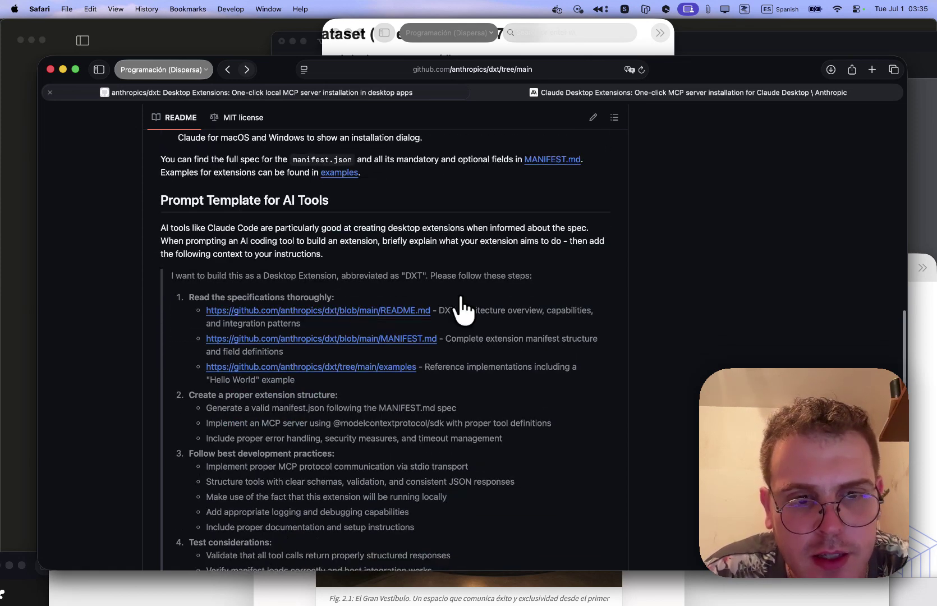
scroll(251, 236, up, 3)
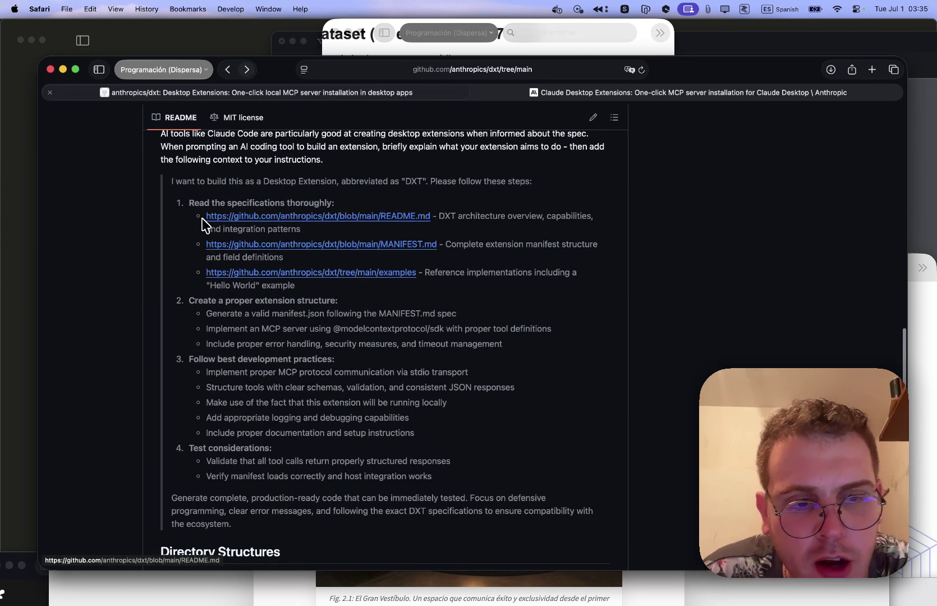
Highlight the full Prompt Template for AI Tools block, then clear the selection
drag(170, 181, 335, 203)
scroll(289, 439, down, 1)
shift+click(293, 434)
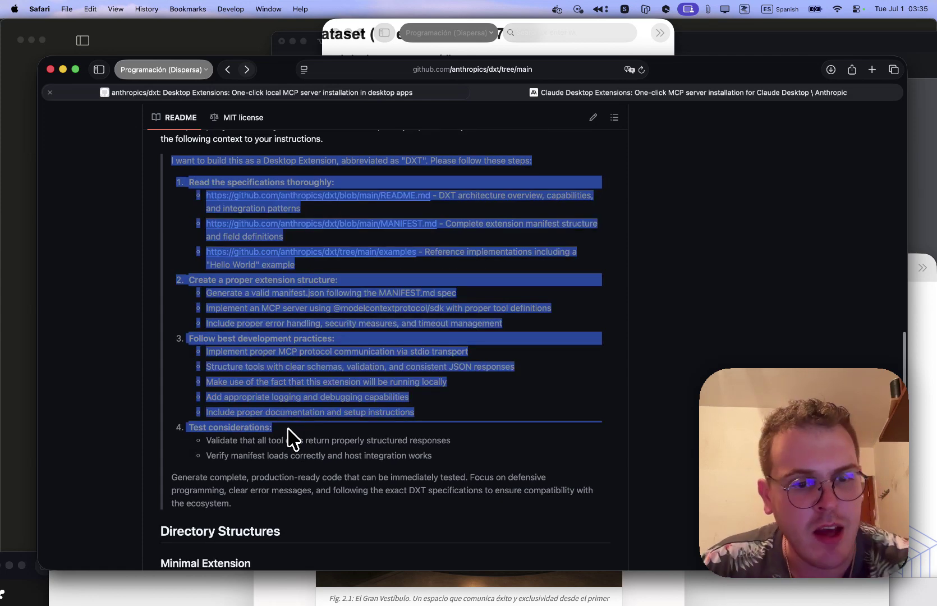
shift+click(267, 501)
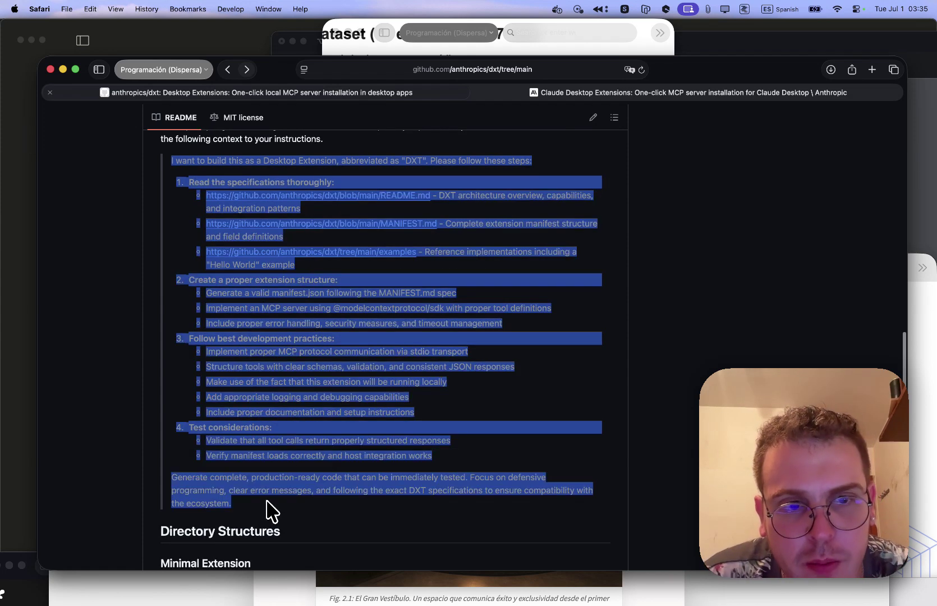
scroll(322, 352, down, 3)
click(320, 351)
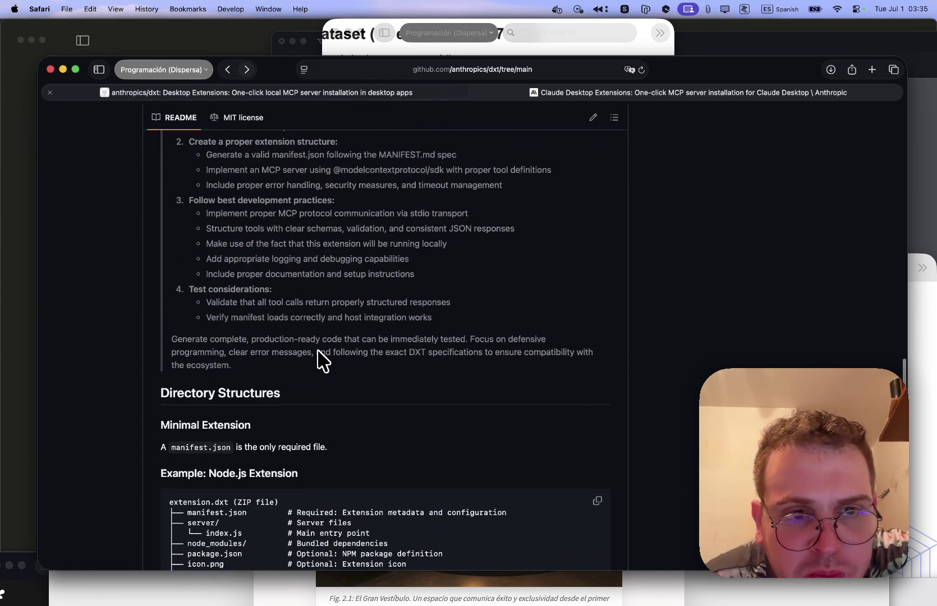
Highlight the dxt pack command in step 2 and switch to iTerm
scroll(319, 350, up, 10)
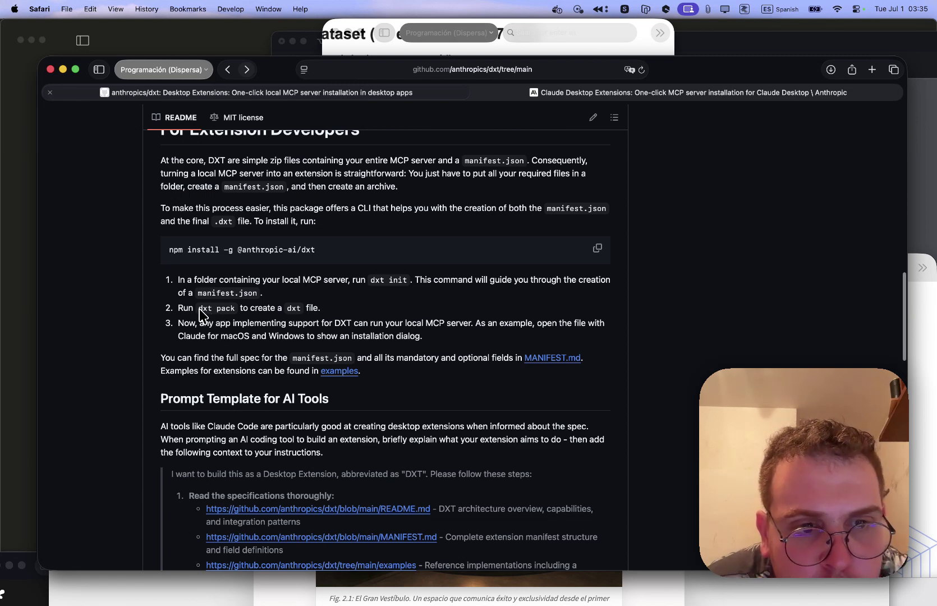
drag(197, 310, 242, 309)
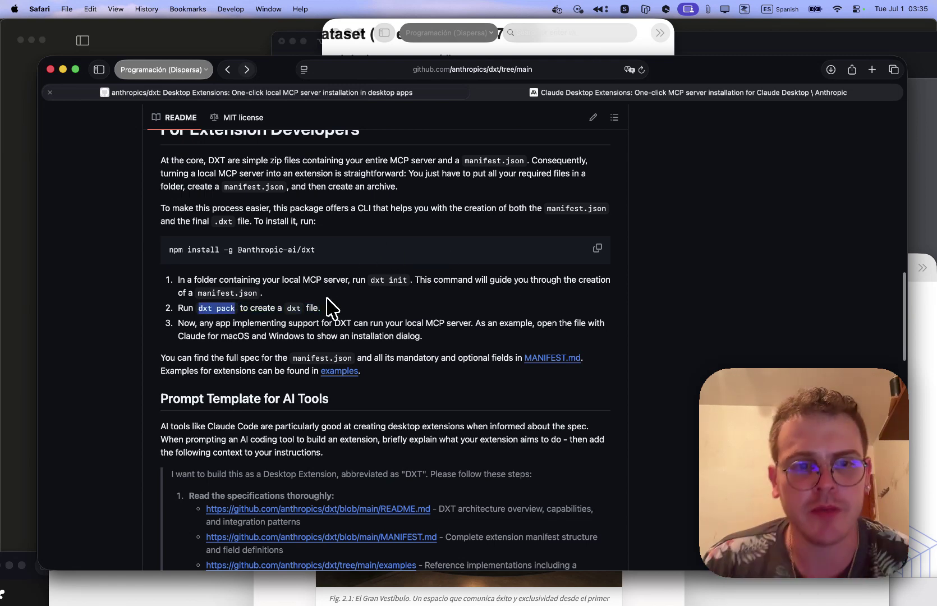
scroll(309, 324, down, 2)
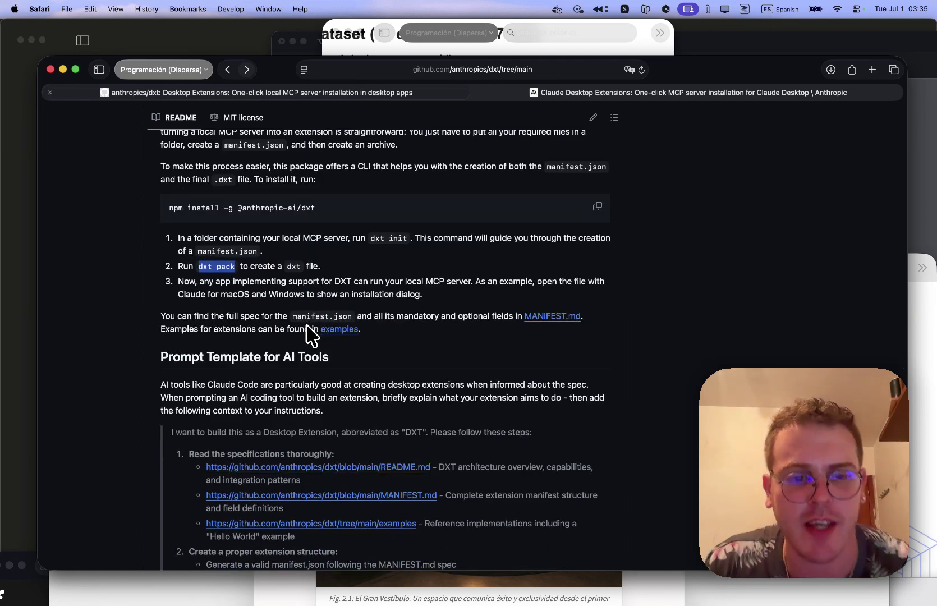
scroll(311, 335, down, 3)
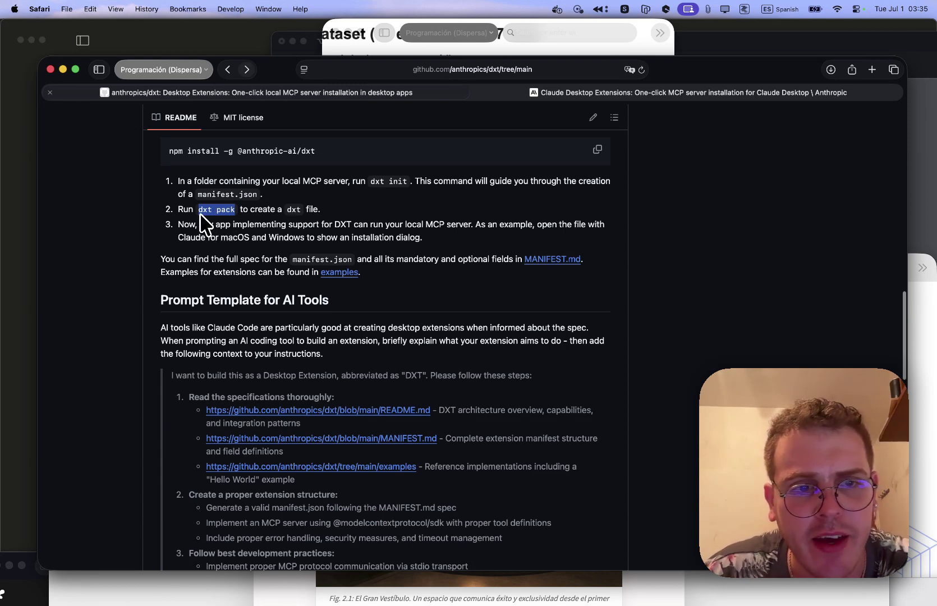
key(super+Tab)
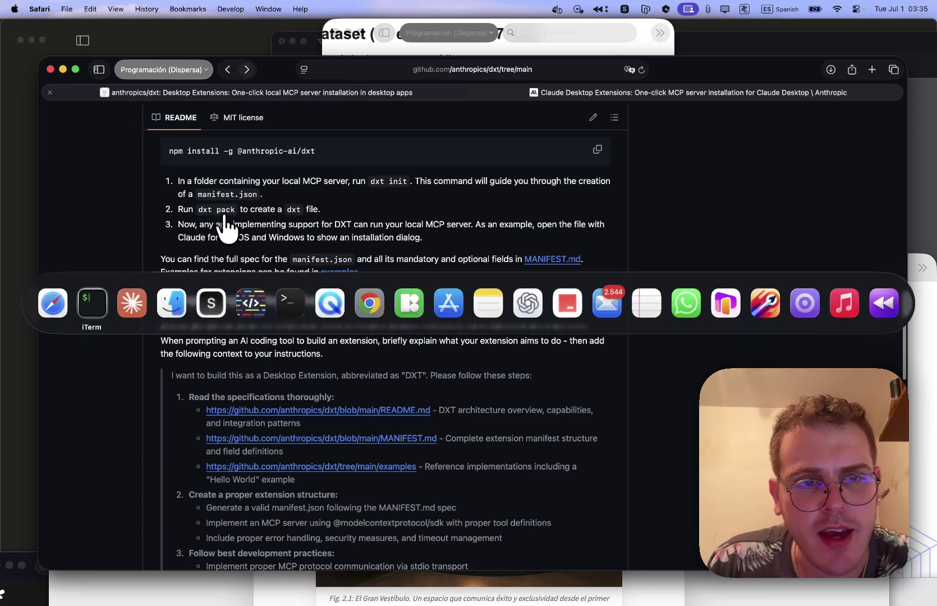